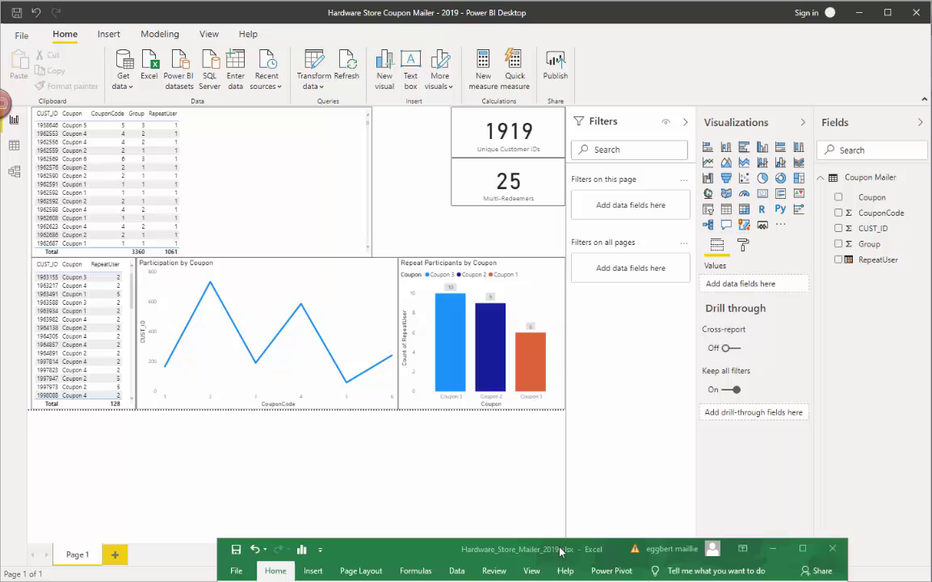
# Step: Move the Excel window up to show Hardware_Store_Mailer_2019's CUST_ID, Coupon, CouponCode and Group rows over Power BI
pyautogui.moveTo(561, 550); pyautogui.dragTo(433, 82)
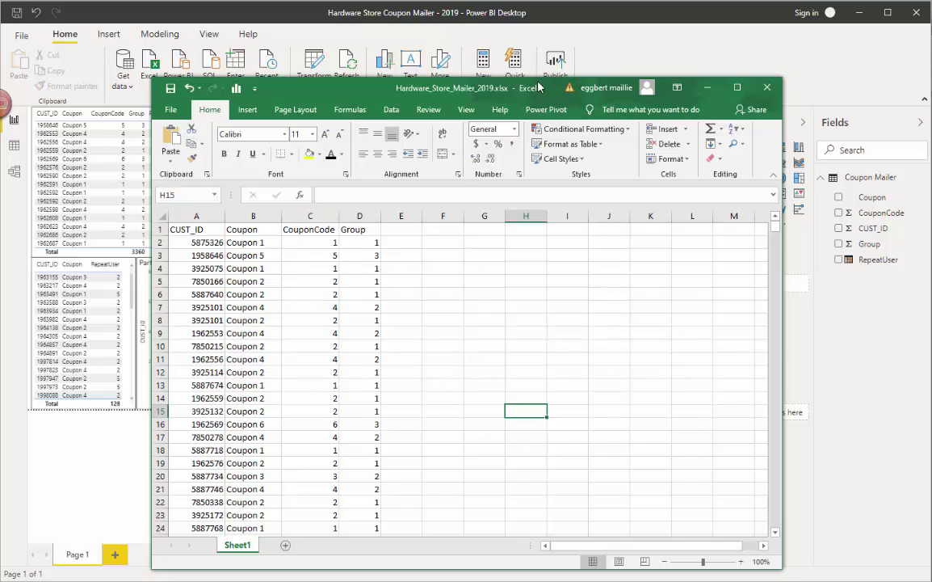
# Step: Bring Power BI Desktop back in front with the coupon report page showing
pyautogui.click(556, 17)
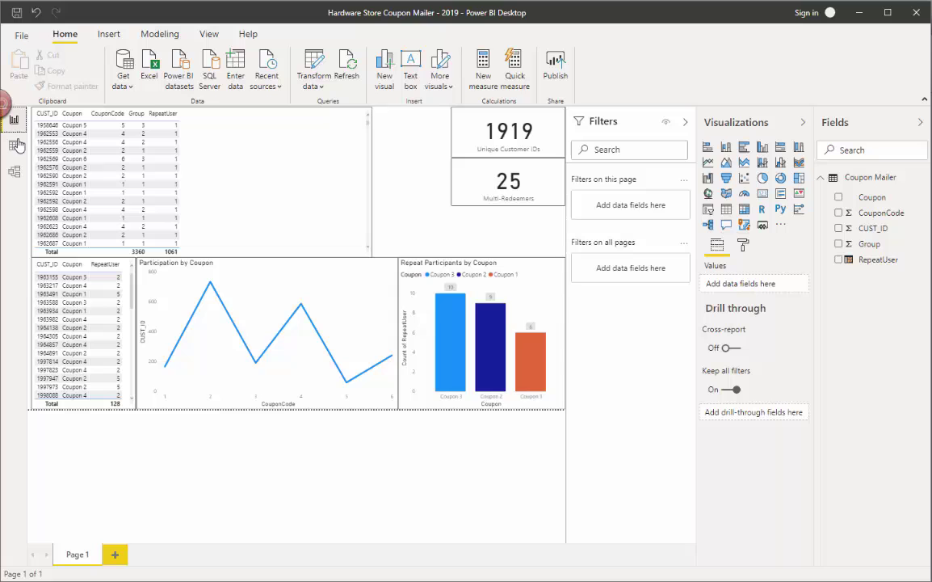
# Step: Glance at the model diagram, then show the Coupon Mailer table's rows in Data view with Table tools
pyautogui.click(14, 148)
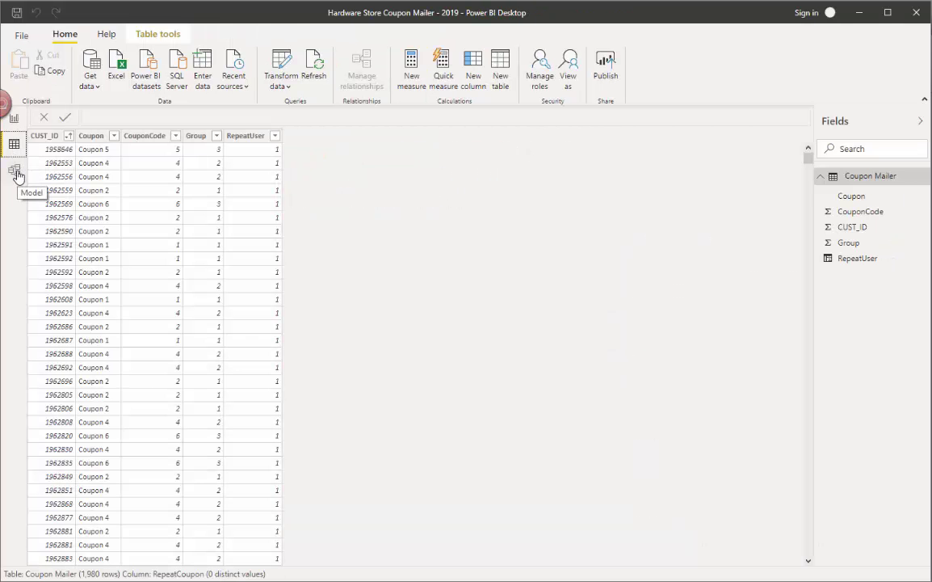
pyautogui.click(14, 171)
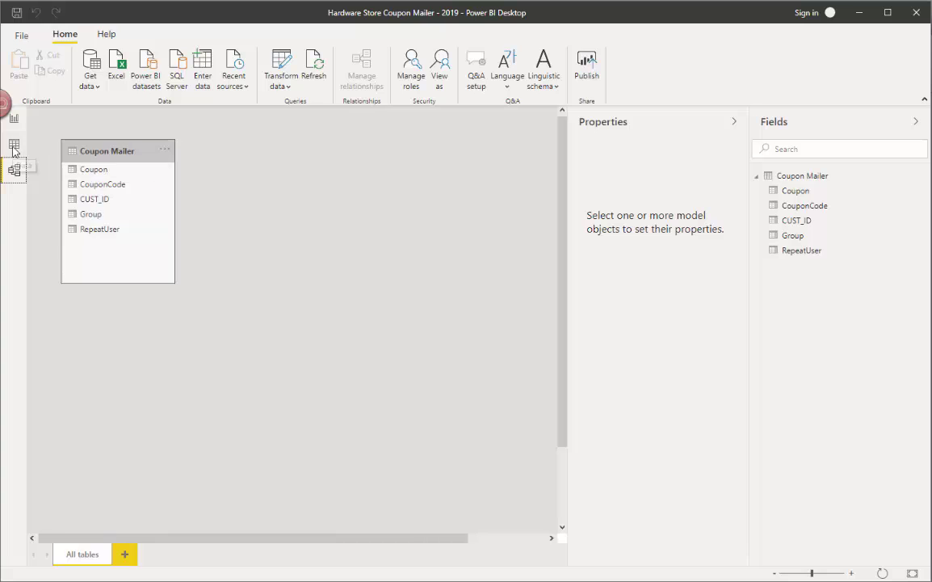
pyautogui.click(14, 149)
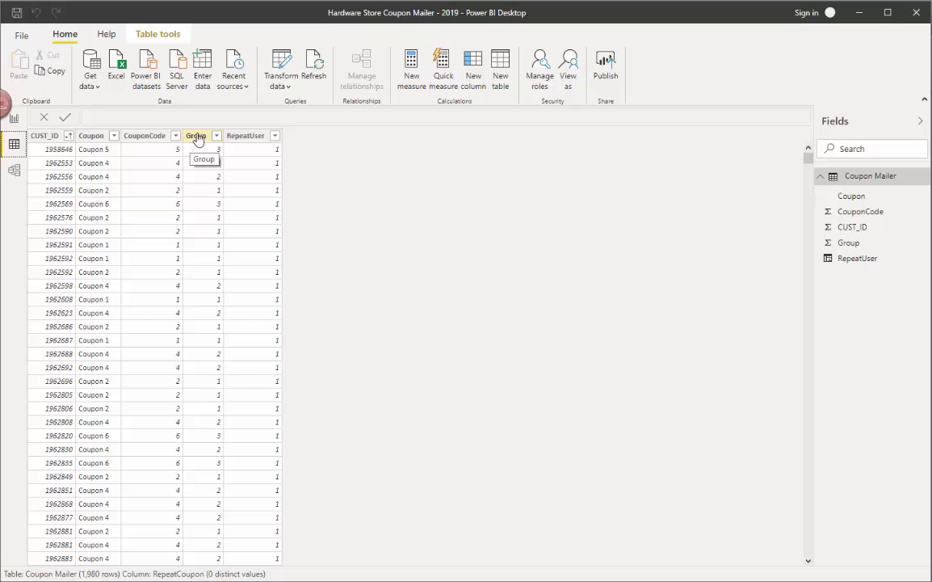
pyautogui.click(150, 35)
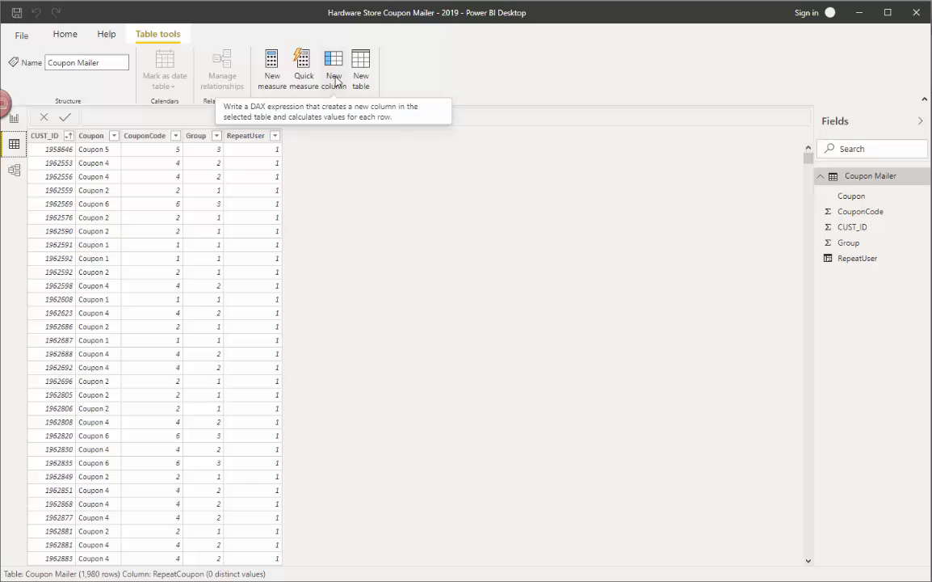
# Step: Select the RepeatUser column to display its CALCULATE, COUNTA and EARLIER DAX formula
pyautogui.click(243, 135)
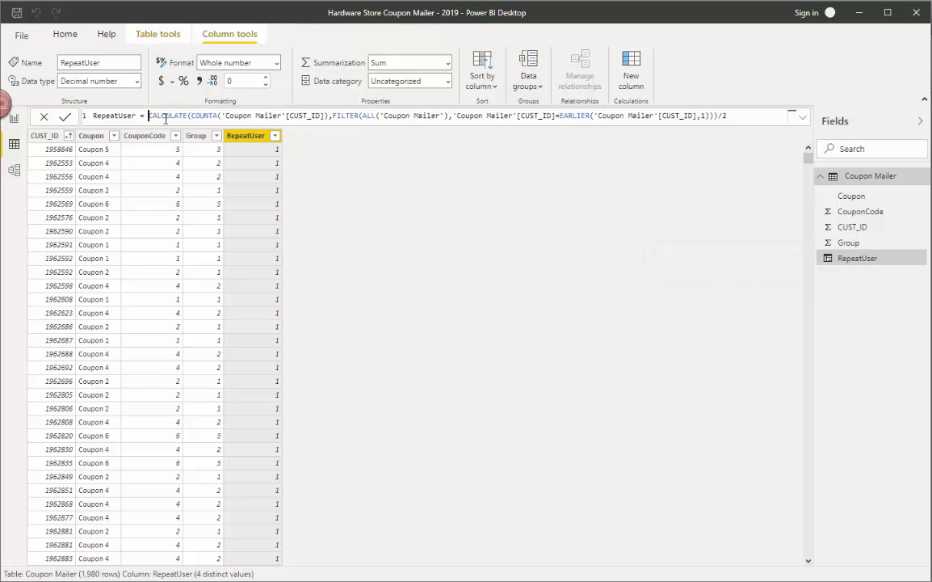
pyautogui.moveTo(150, 116); pyautogui.dragTo(191, 115)
pyautogui.click(211, 116)
pyautogui.doubleClick(203, 116)
pyautogui.click(221, 116)
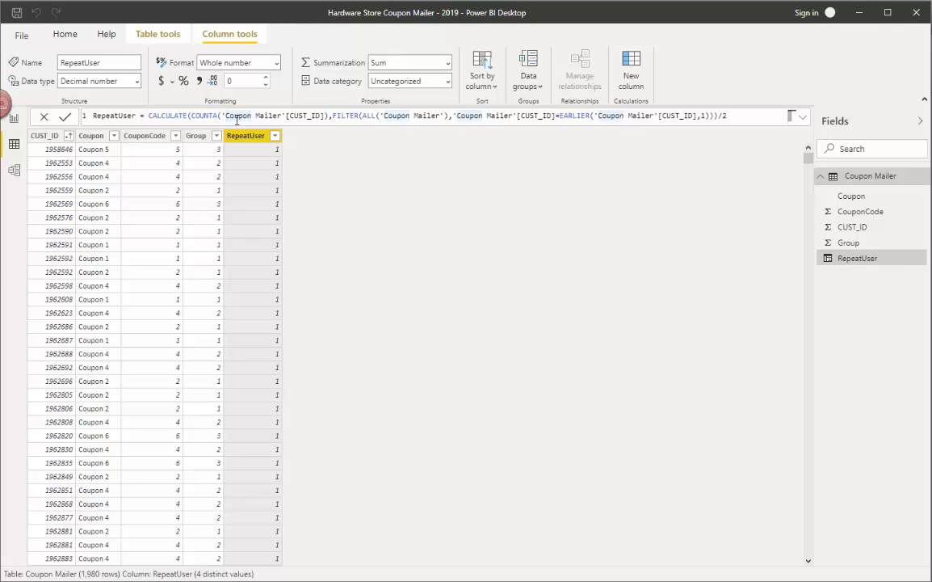
pyautogui.moveTo(894, 185)
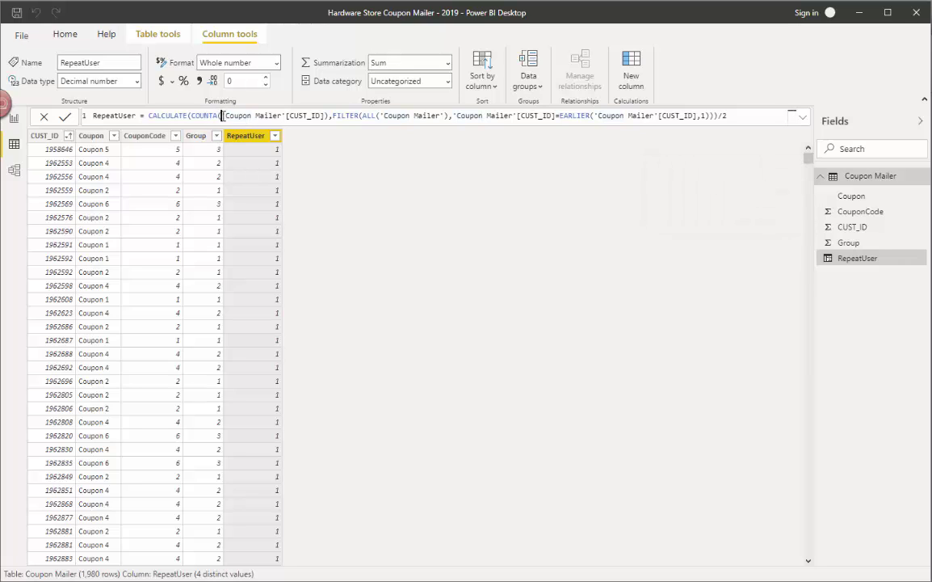
pyautogui.moveTo(224, 116); pyautogui.dragTo(329, 115)
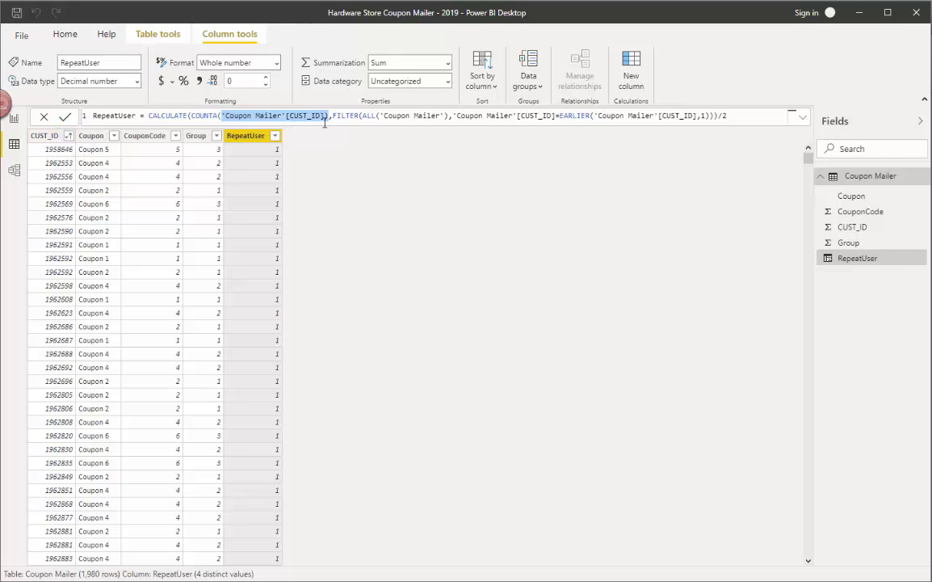
pyautogui.moveTo(330, 121); pyautogui.dragTo(333, 115)
pyautogui.click(323, 115)
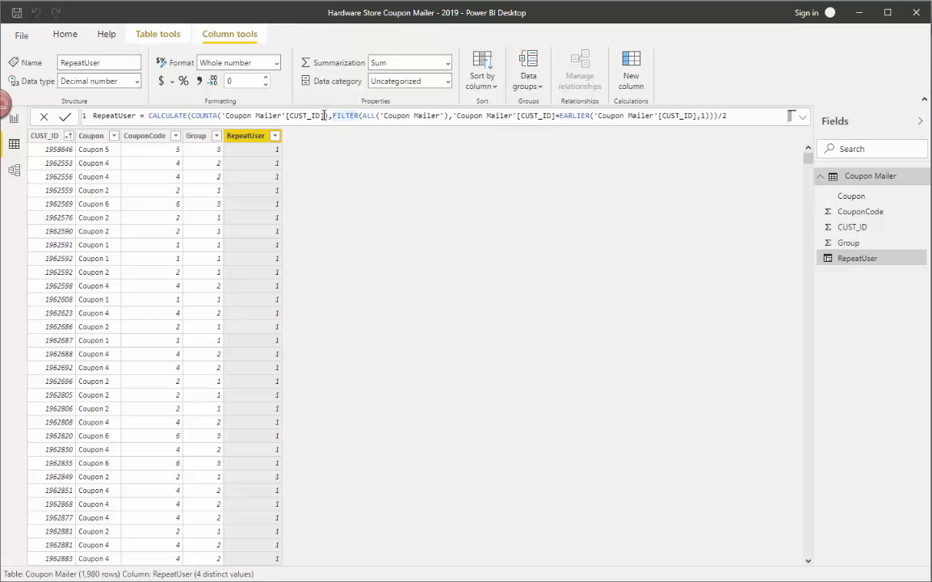
pyautogui.doubleClick(323, 115)
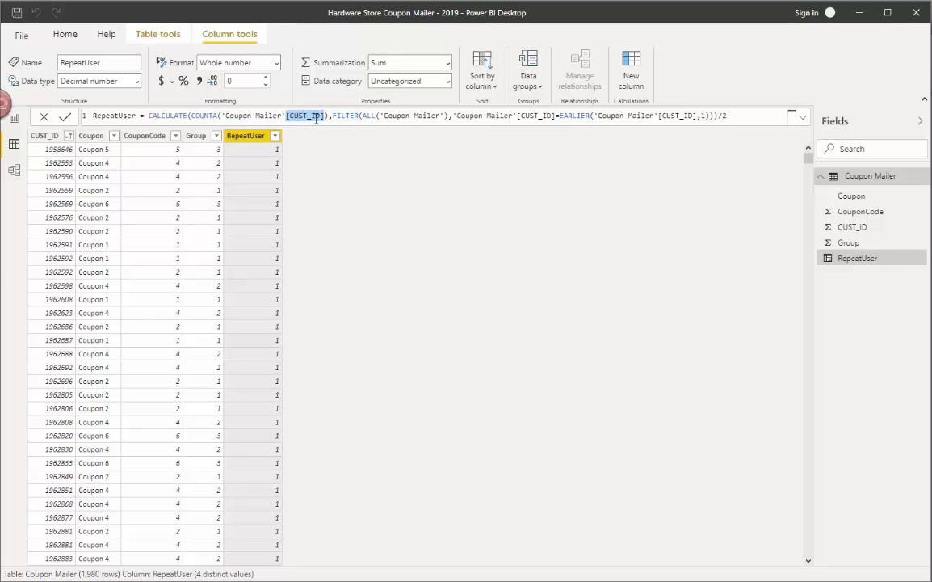
pyautogui.click(326, 115)
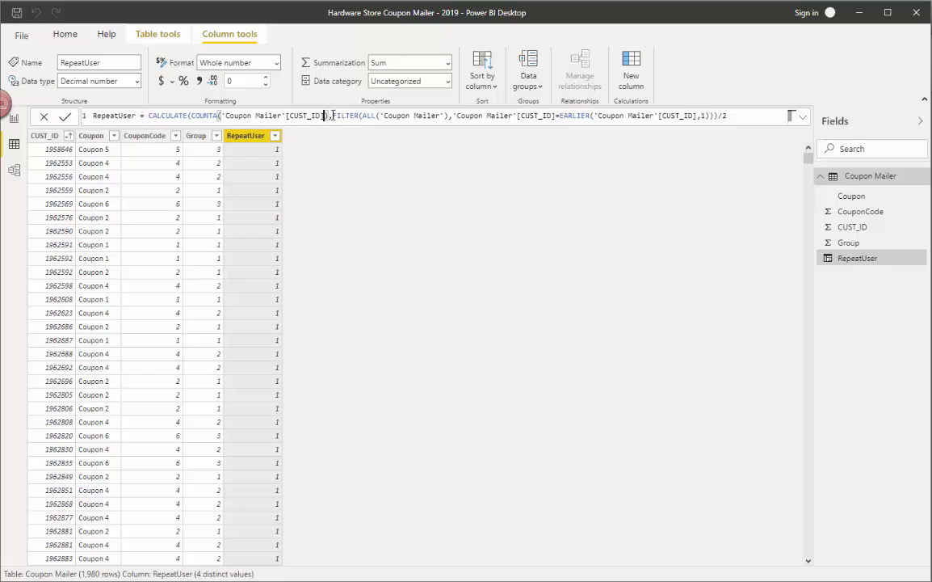
pyautogui.click(332, 116)
pyautogui.moveTo(335, 116); pyautogui.dragTo(443, 119)
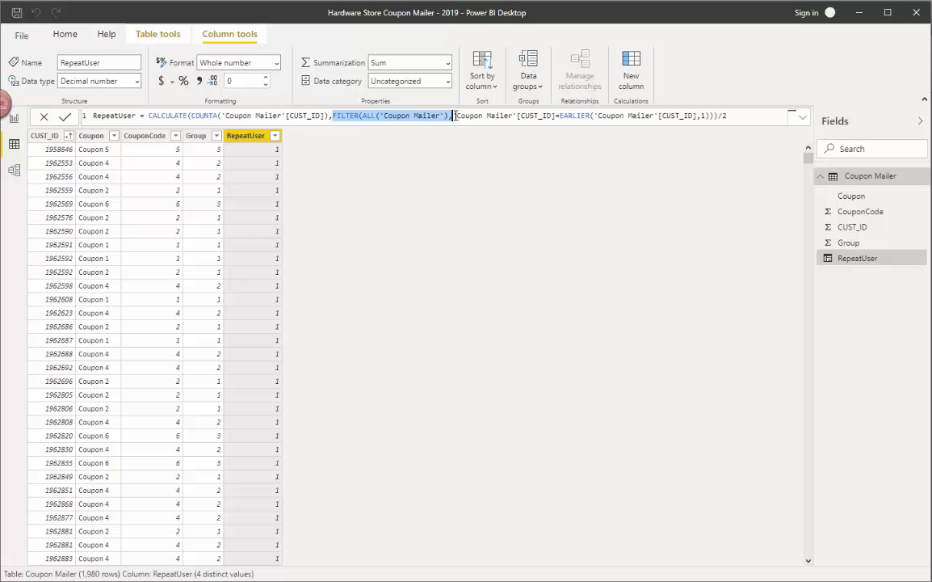
pyautogui.click(451, 116)
pyautogui.moveTo(453, 117); pyautogui.dragTo(699, 118)
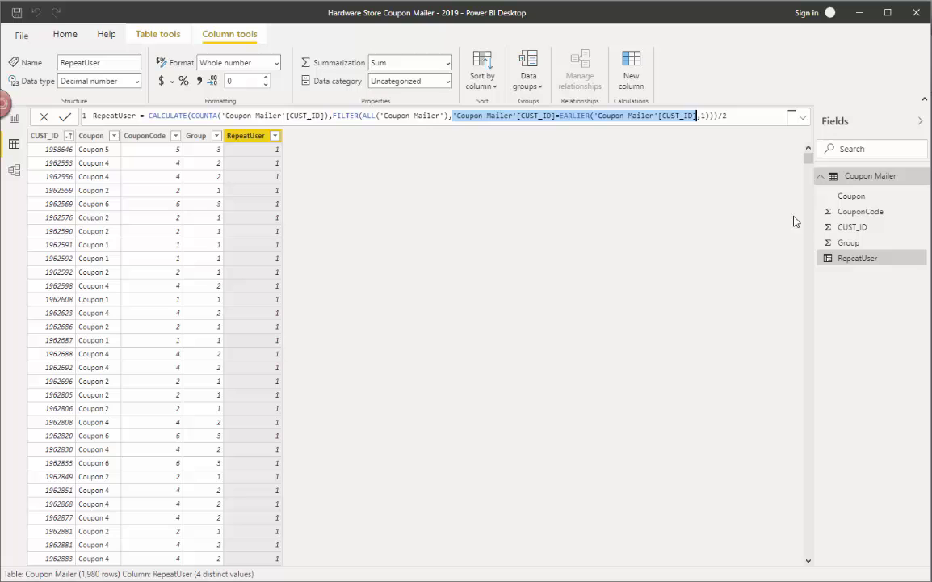
pyautogui.scroll(-10, 799, 174)
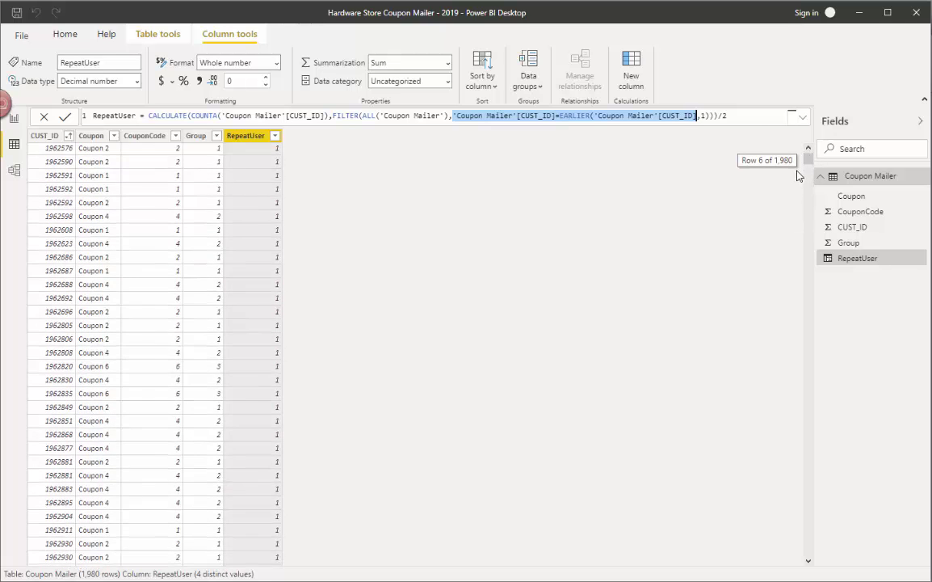
pyautogui.scroll(-19, 798, 176)
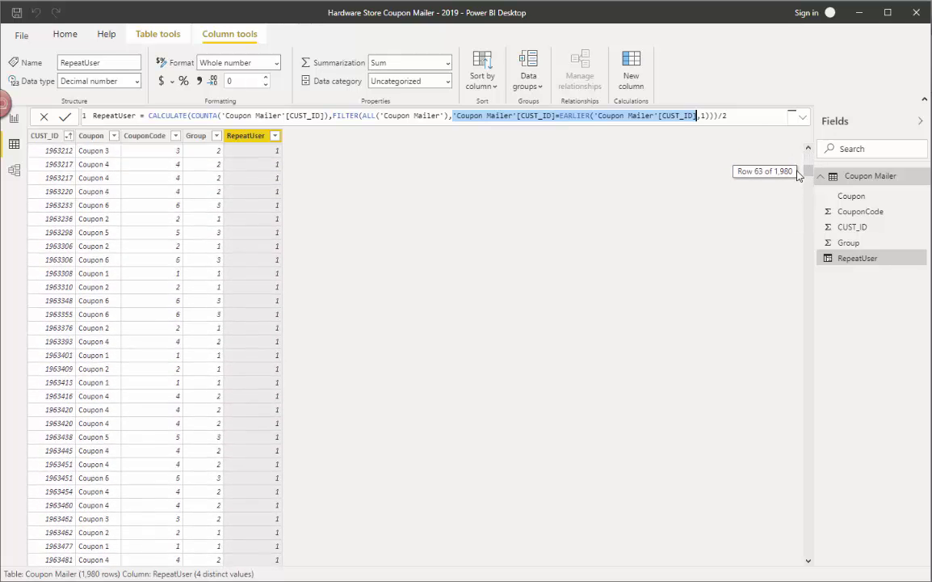
pyautogui.scroll(2, 799, 176)
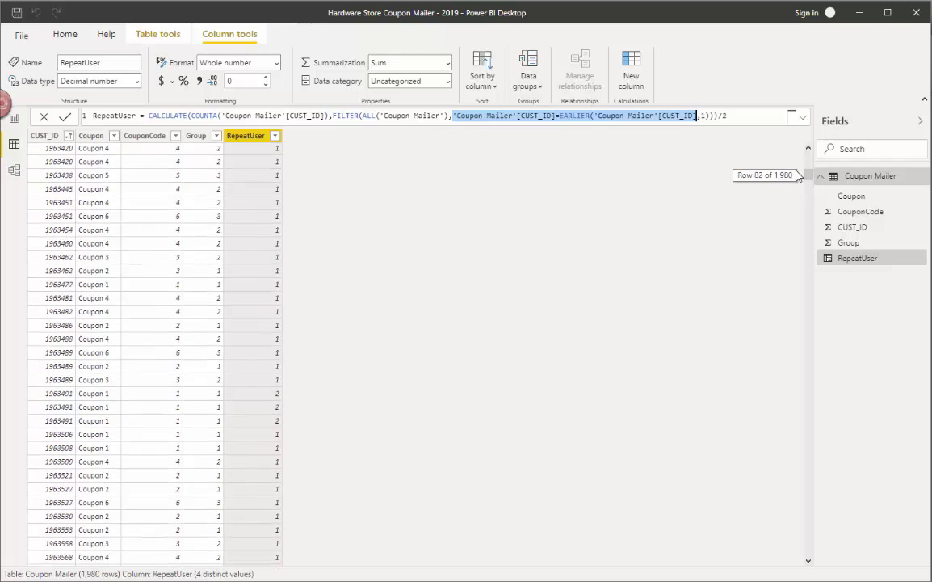
pyautogui.scroll(-2, 798, 177)
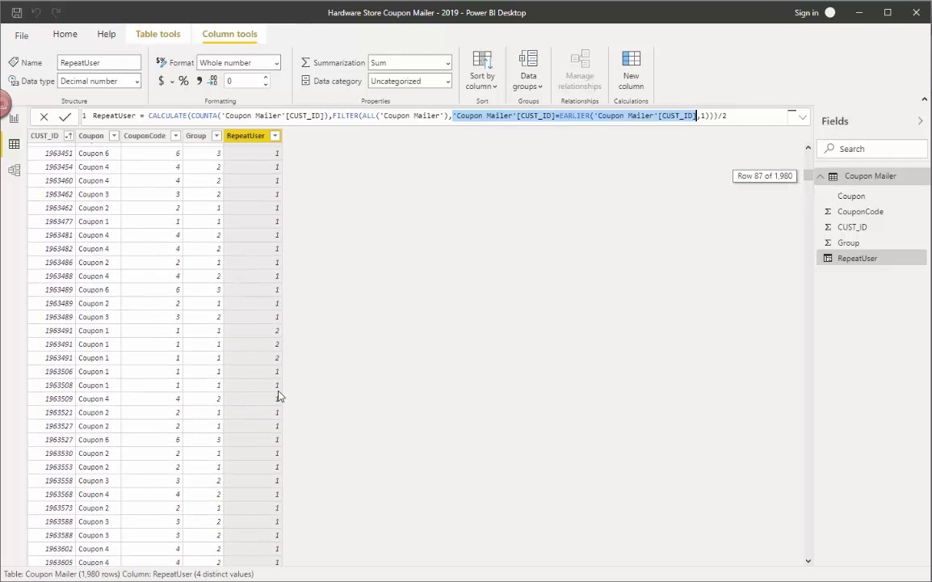
pyautogui.click(246, 333)
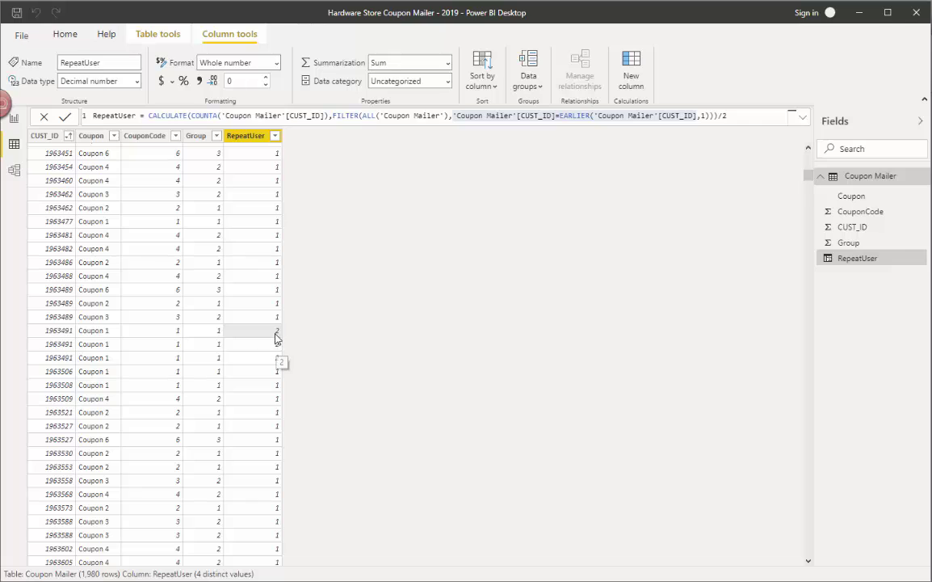
# Step: Append /2 after the closing brackets of the RepeatUser DAX formula, checking the bracket matching
pyautogui.click(720, 116)
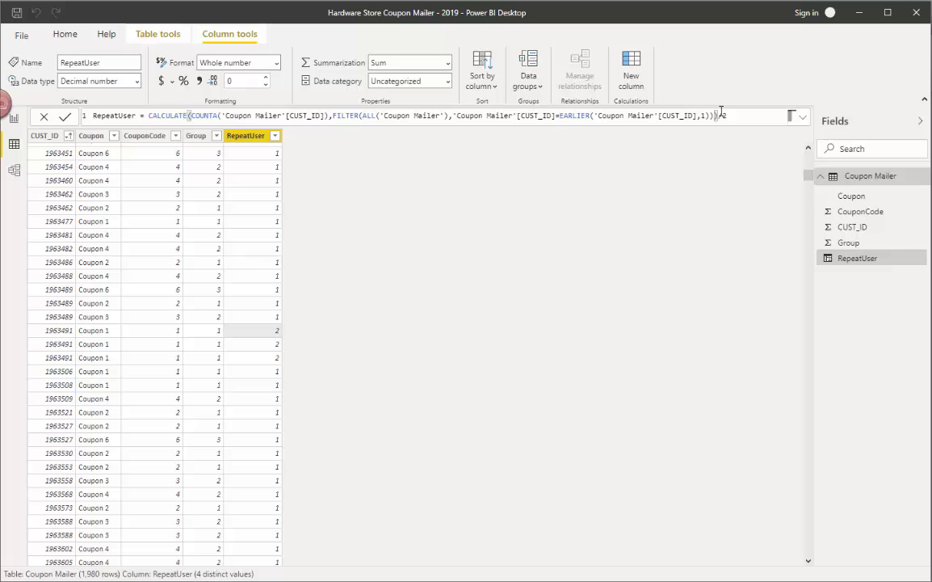
pyautogui.write('/')
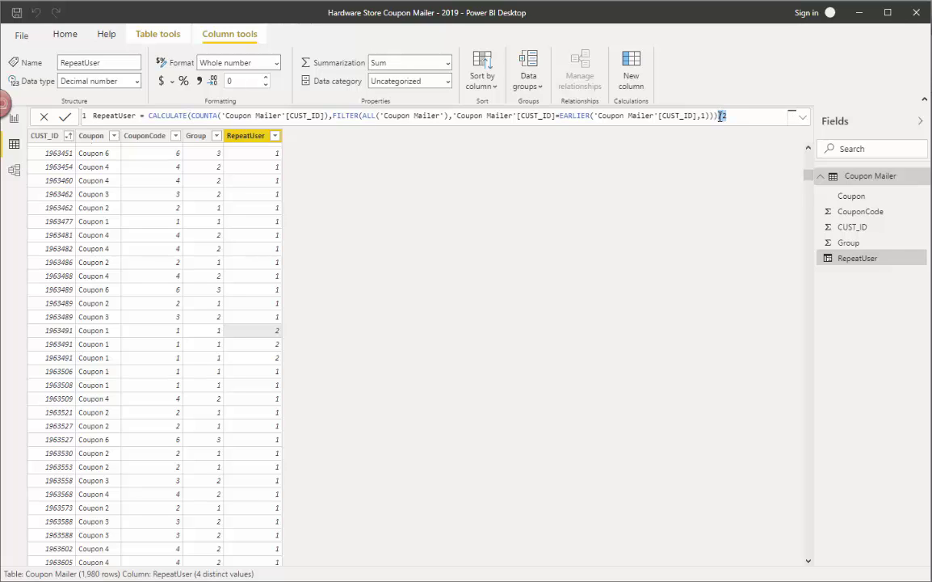
pyautogui.click(716, 115)
pyautogui.click(717, 115)
pyautogui.click(734, 118)
pyautogui.moveTo(738, 115); pyautogui.dragTo(92, 121)
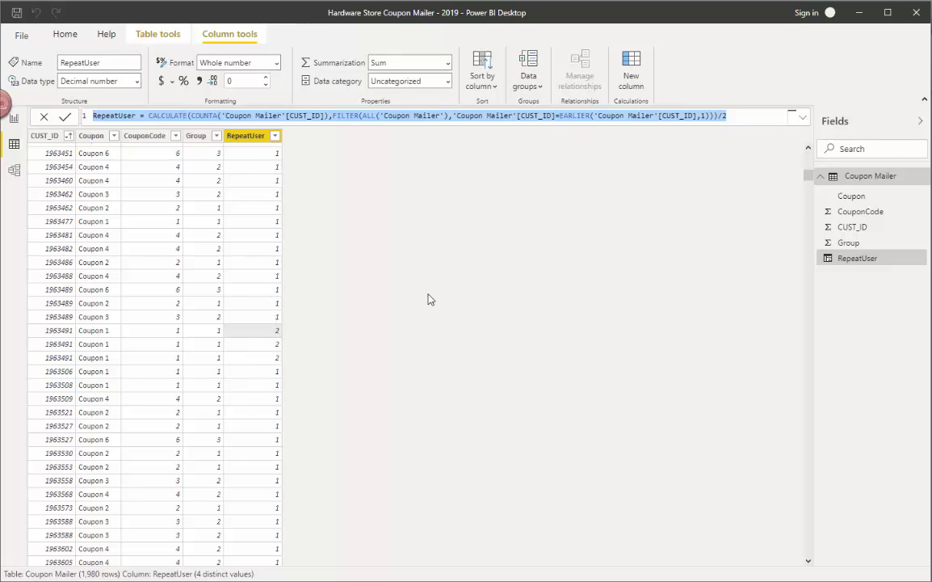
pyautogui.scroll(2, 396, 282)
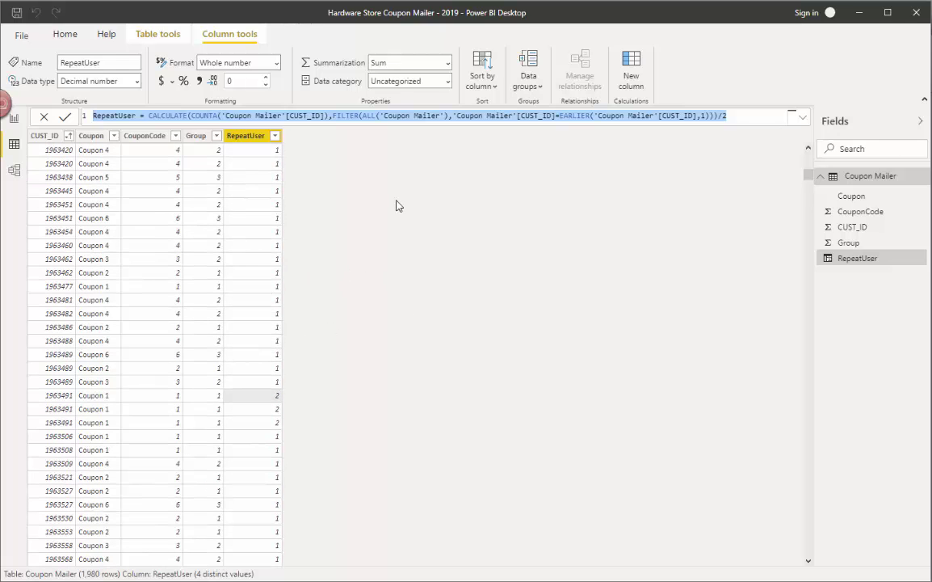
pyautogui.scroll(8, 377, 229)
pyautogui.scroll(9, 345, 213)
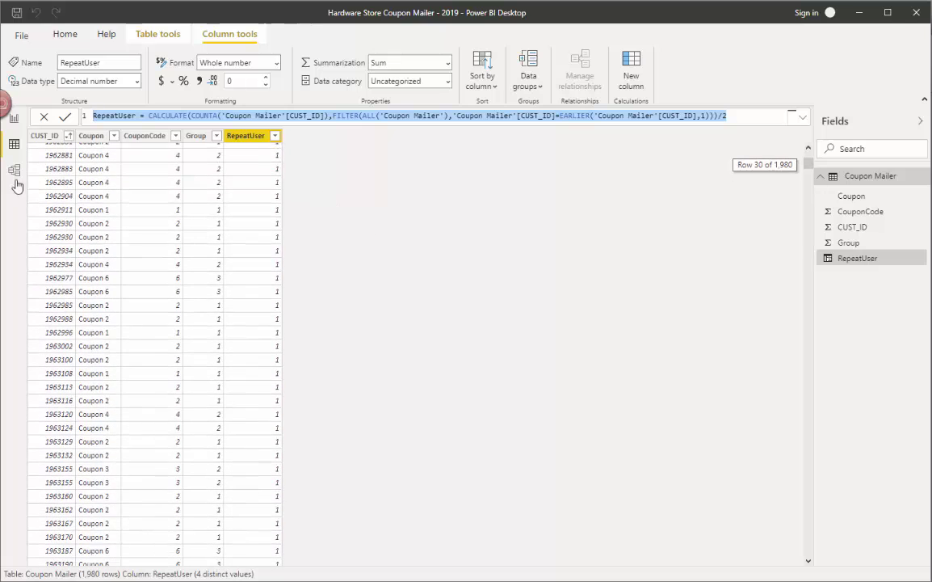
# Step: On the report page, select the bottom table to reveal its RepeatUser greater than 1 filter
pyautogui.click(14, 120)
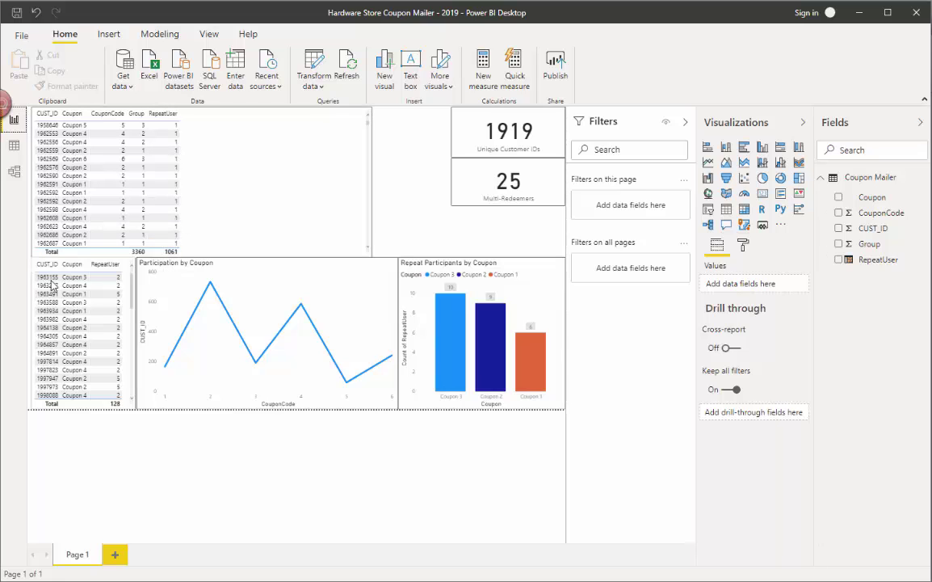
pyautogui.click(377, 130)
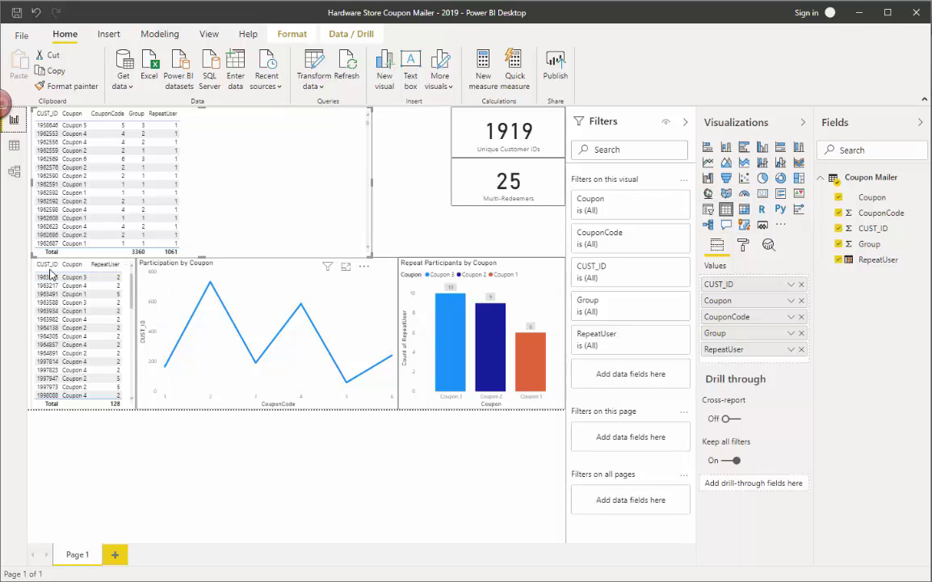
pyautogui.click(80, 275)
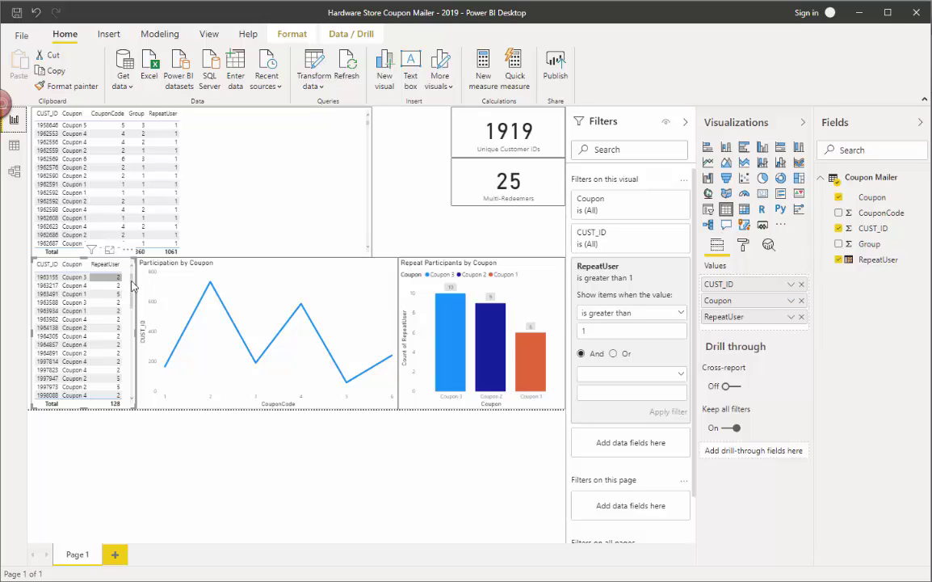
# Step: Select the Participation by Coupon line chart and read its CUST_ID counts per CouponCode, peaking at 587
pyautogui.click(194, 267)
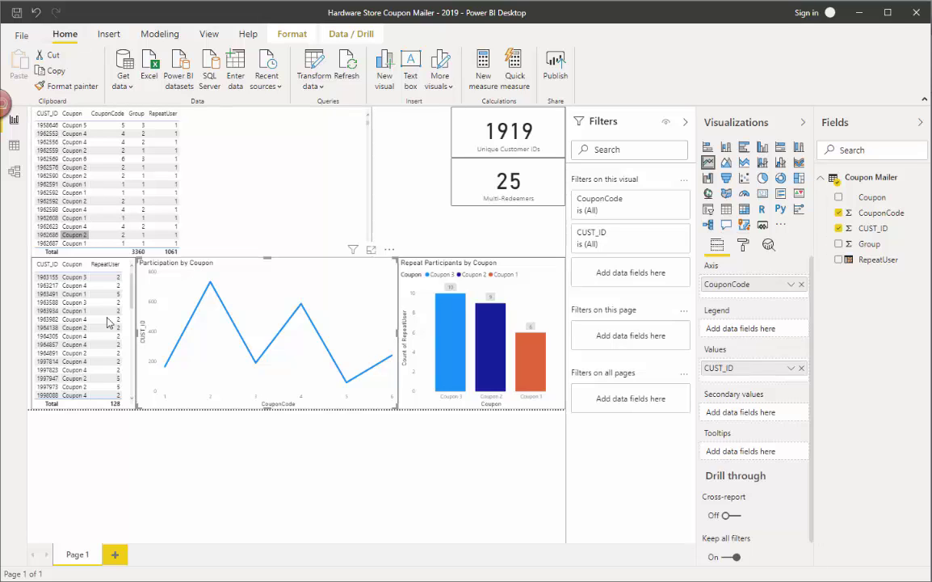
pyautogui.moveTo(211, 295)
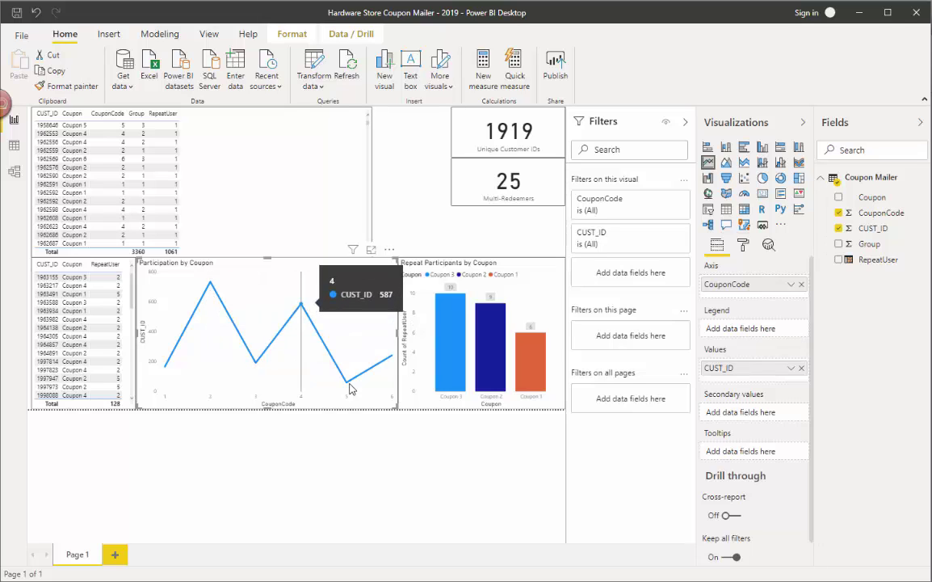
pyautogui.moveTo(390, 361)
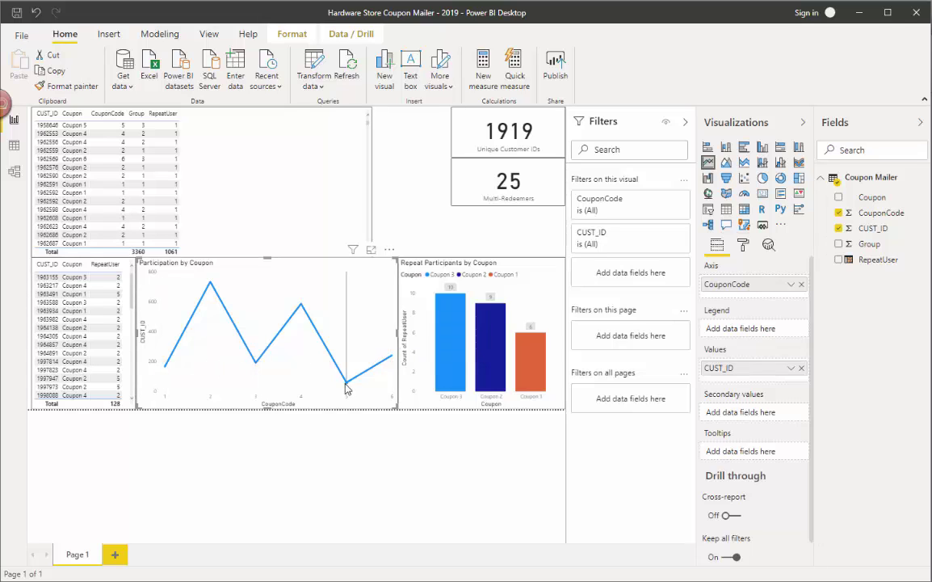
pyautogui.moveTo(348, 386)
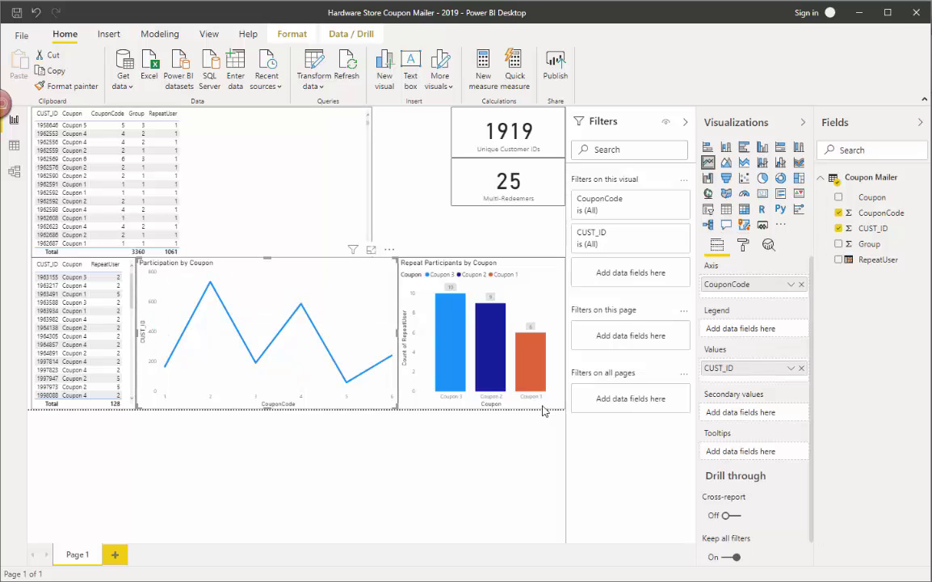
# Step: Confirm CUST_ID is aggregated as Count, then select the Repeat Participants by Coupon bar chart
pyautogui.click(791, 369)
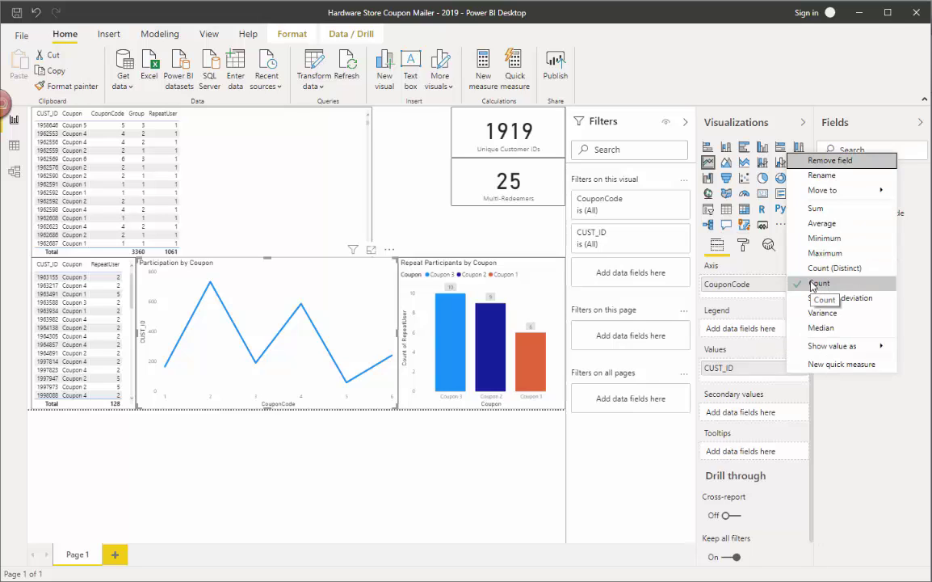
pyautogui.click(433, 266)
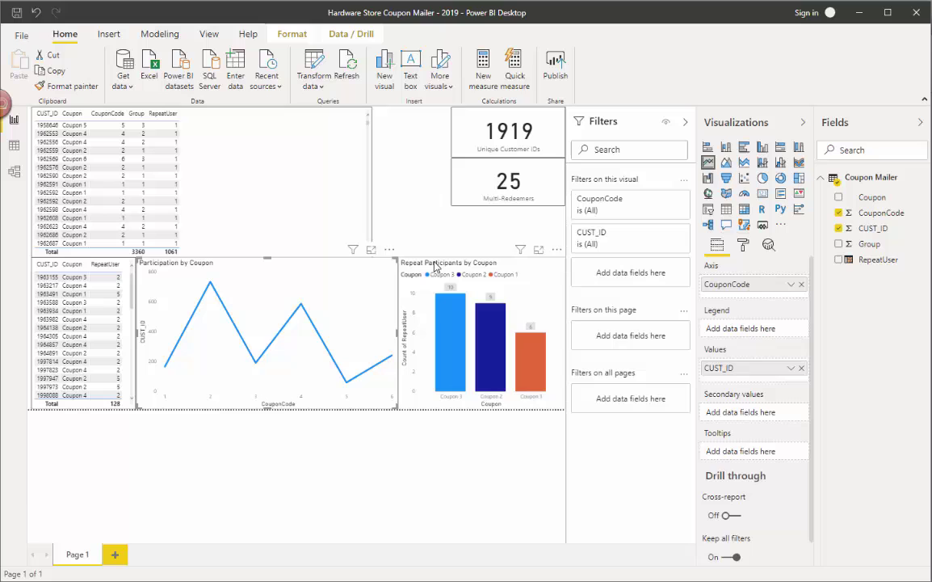
pyautogui.click(433, 265)
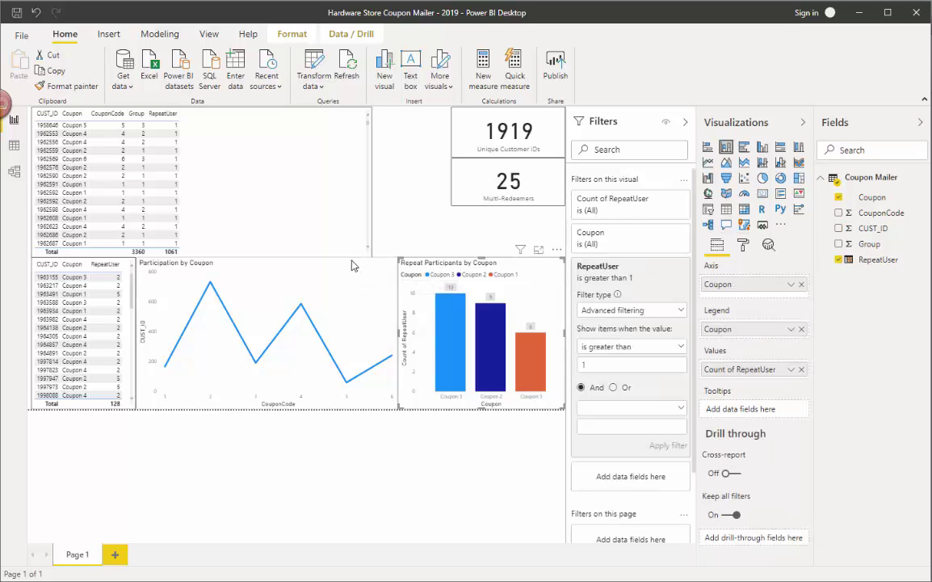
pyautogui.click(376, 284)
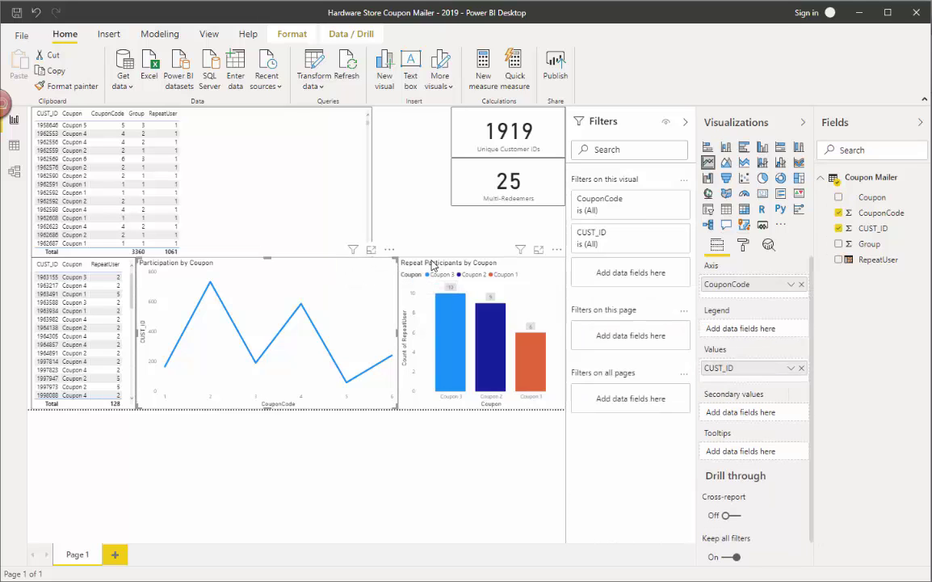
pyautogui.click(433, 266)
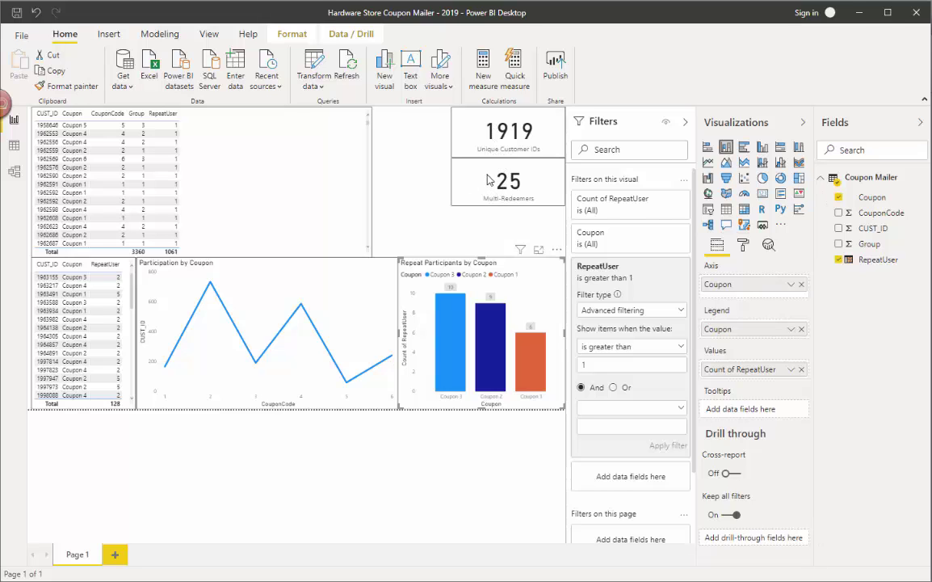
# Step: Check the aggregation of the Unique Customer IDs card's field
pyautogui.press('Escape')
pyautogui.click(521, 193)
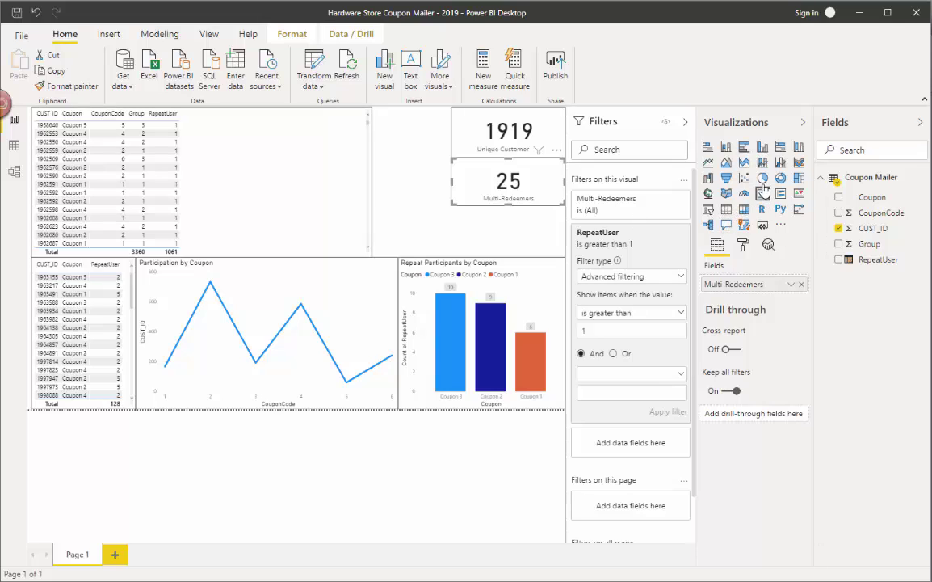
pyautogui.click(473, 131)
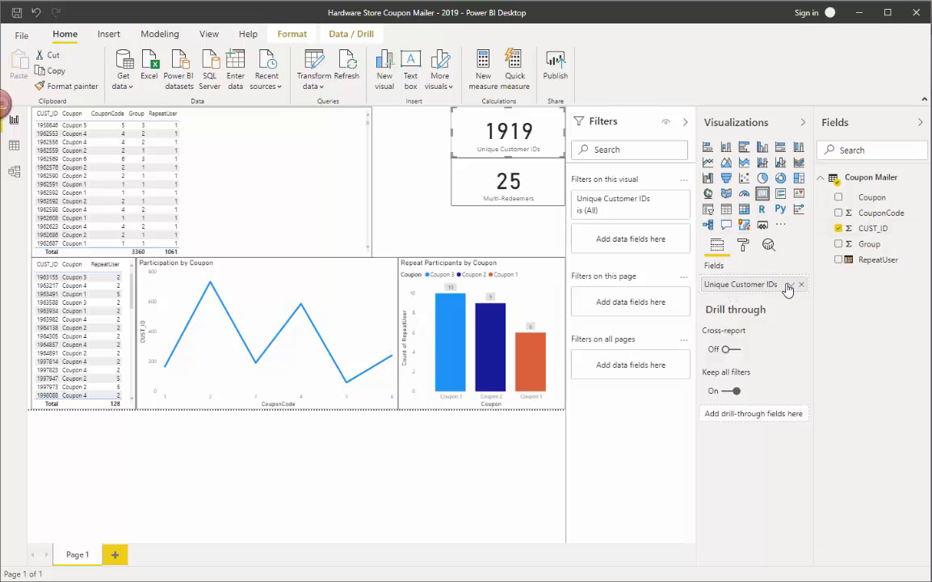
pyautogui.click(790, 287)
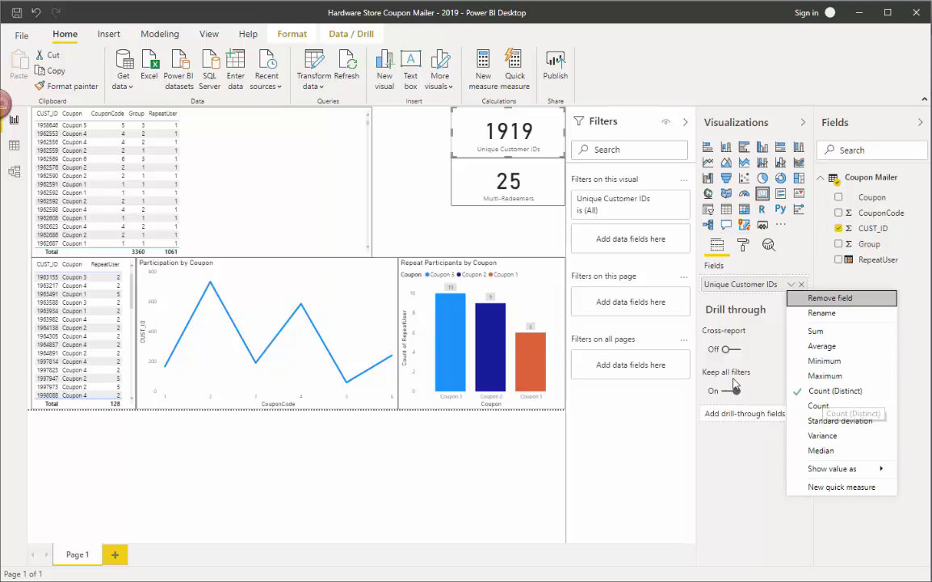
pyautogui.click(482, 169)
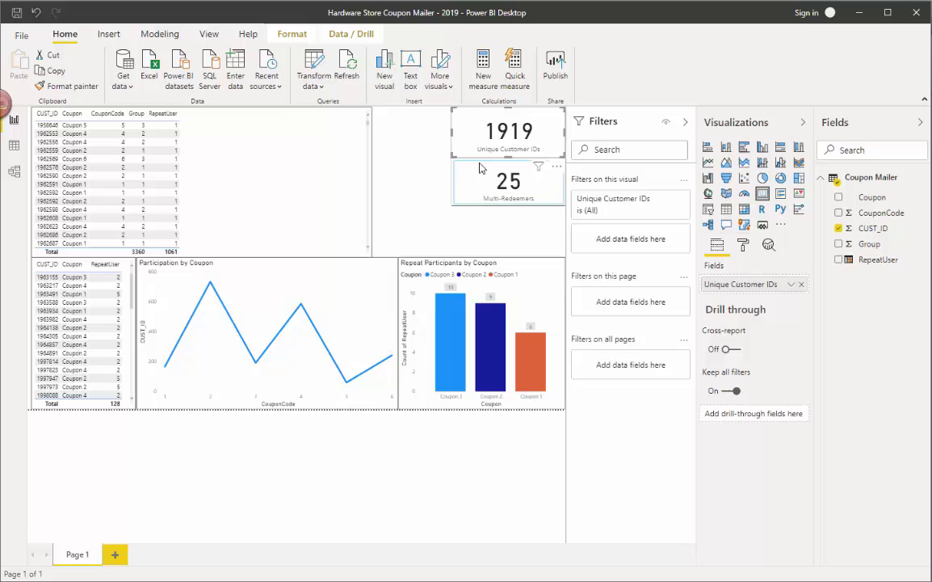
# Step: Confirm the Multi-Redeemers card's field aggregation, then select the Repeat Participants by Coupon chart
pyautogui.click(480, 168)
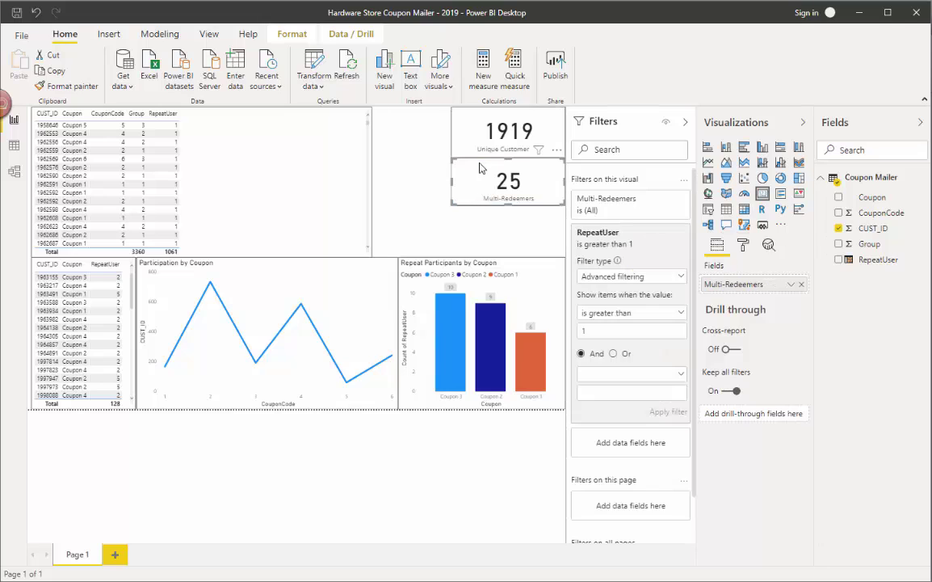
pyautogui.click(790, 285)
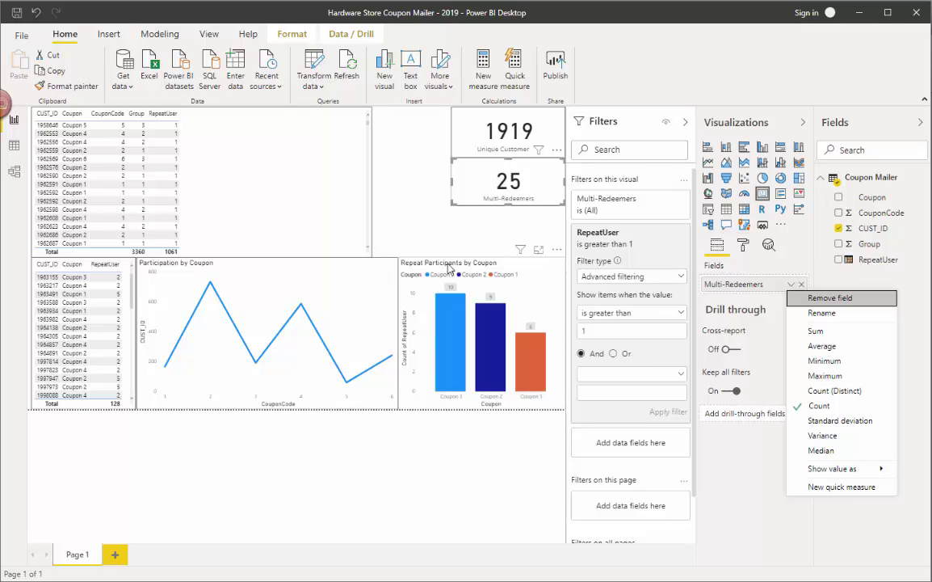
pyautogui.click(411, 275)
pyautogui.click(399, 270)
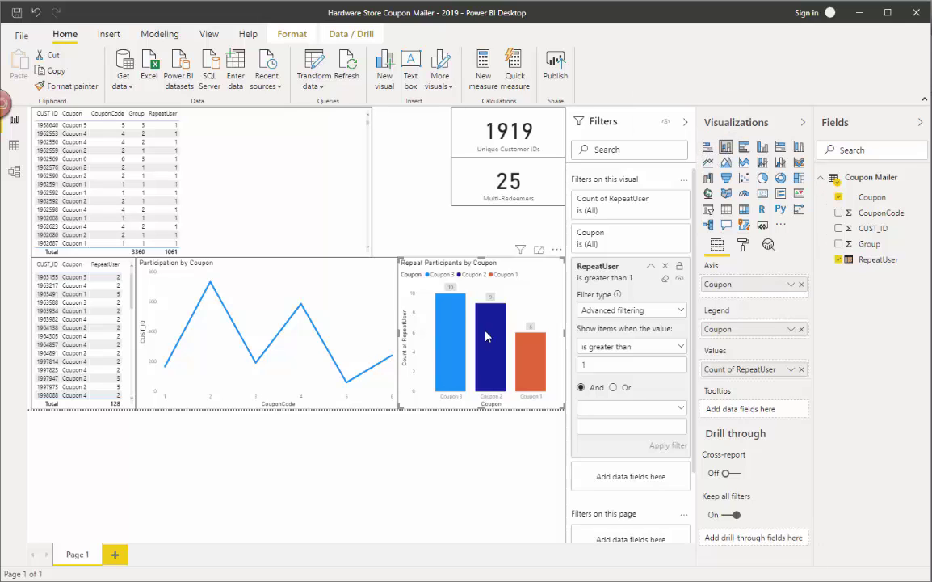
# Step: Review the Repeat Participants chart's Total labels format settings, then collapse them
pyautogui.click(740, 246)
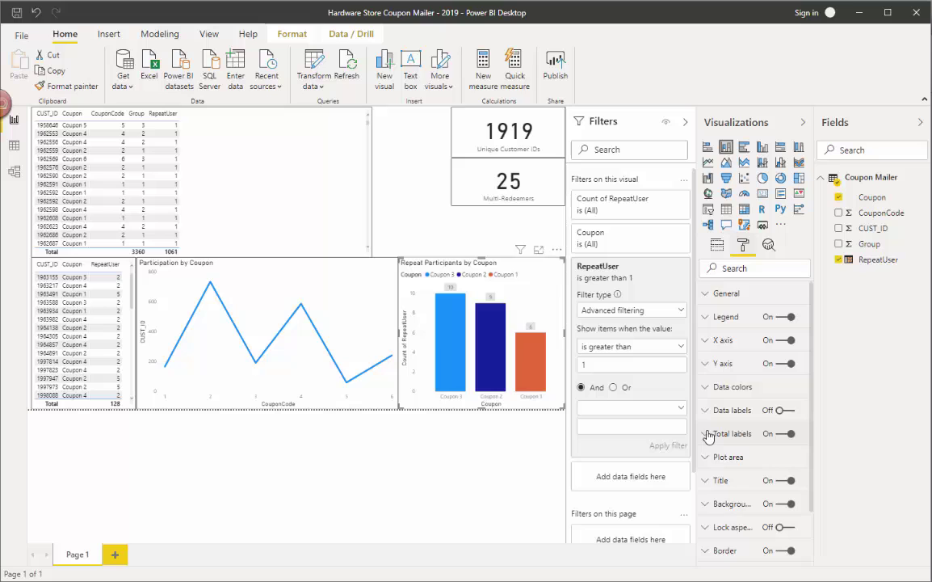
pyautogui.click(707, 434)
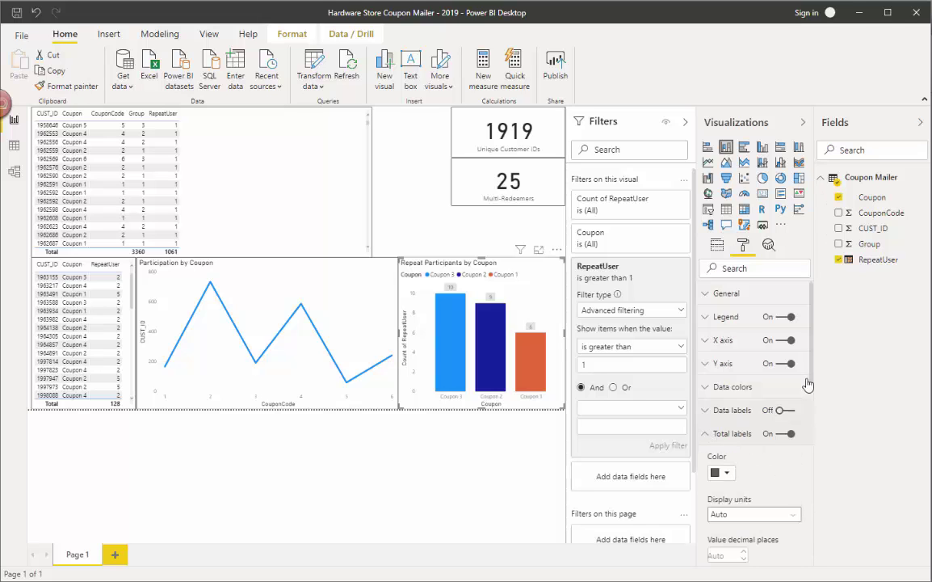
pyautogui.scroll(-3, 808, 384)
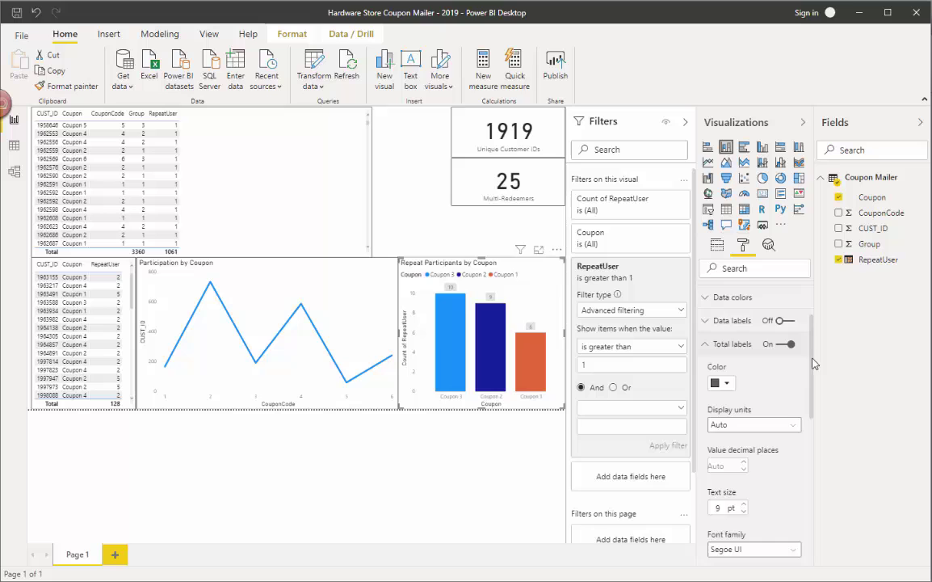
pyautogui.scroll(-5, 818, 388)
pyautogui.scroll(-1, 815, 409)
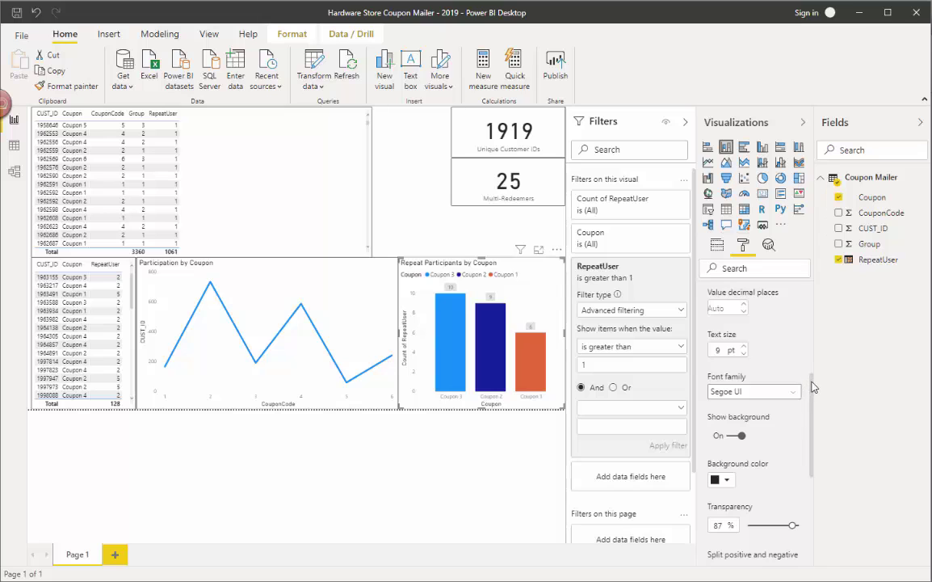
pyautogui.moveTo(813, 388); pyautogui.dragTo(818, 316)
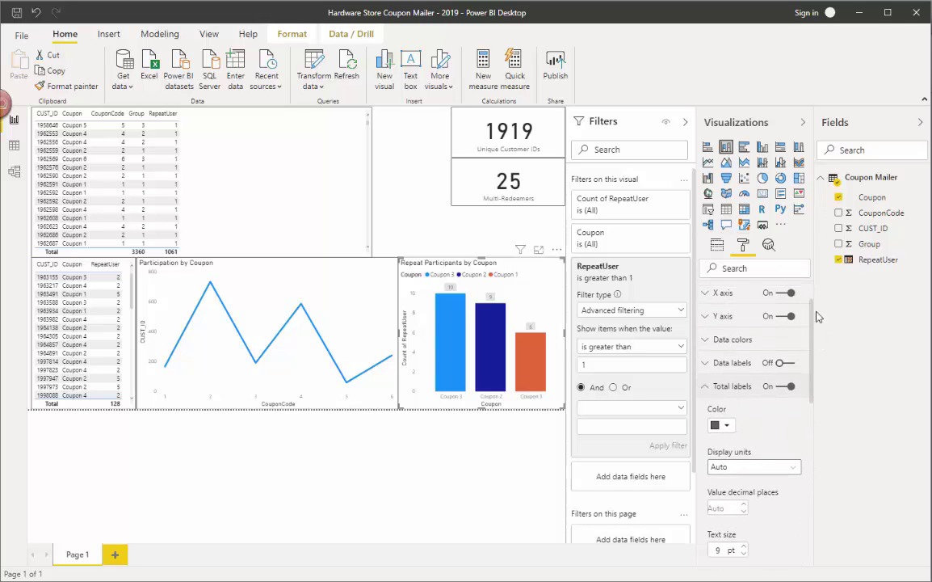
pyautogui.click(713, 387)
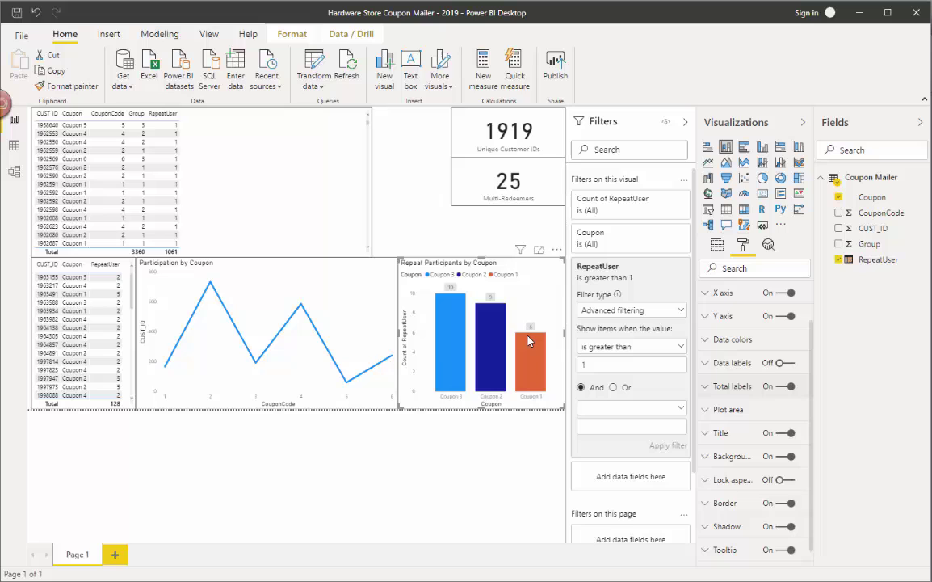
# Step: Show the chart's fields and check the bar counts per coupon: 10, 9 and 6
pyautogui.click(717, 244)
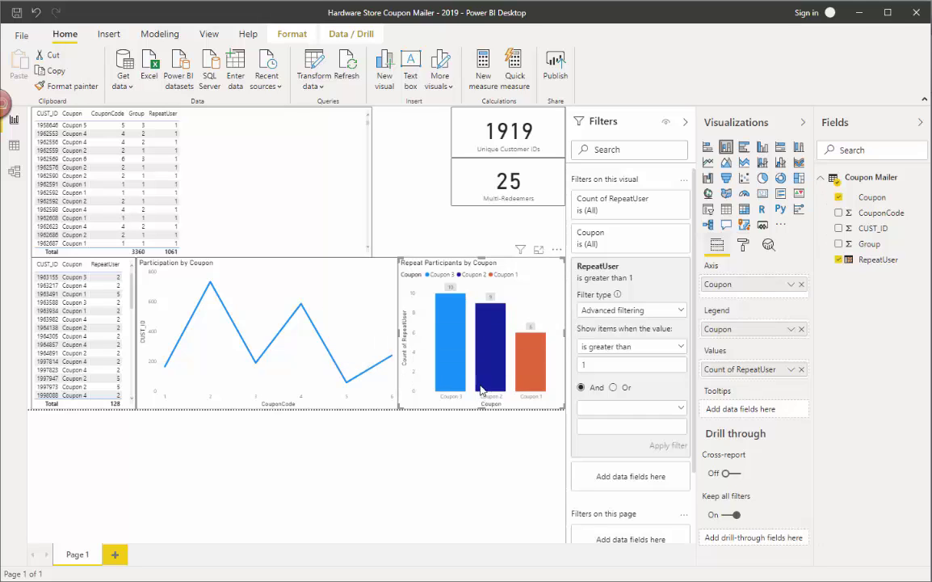
pyautogui.moveTo(450, 336)
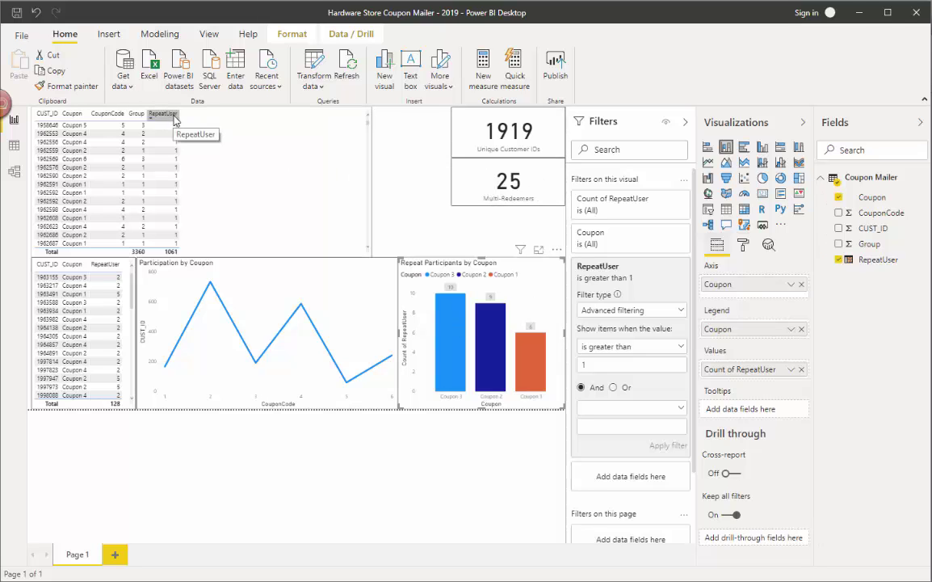
# Step: View the Coupon Mailer table's rows with the RepeatUser formula, checking CUST_ID sort options
pyautogui.click(10, 148)
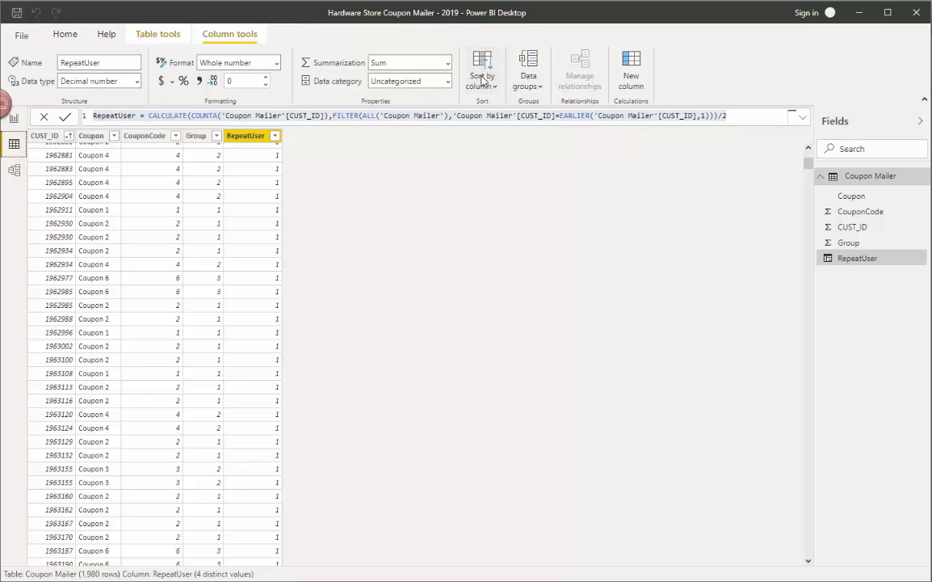
pyautogui.click(169, 35)
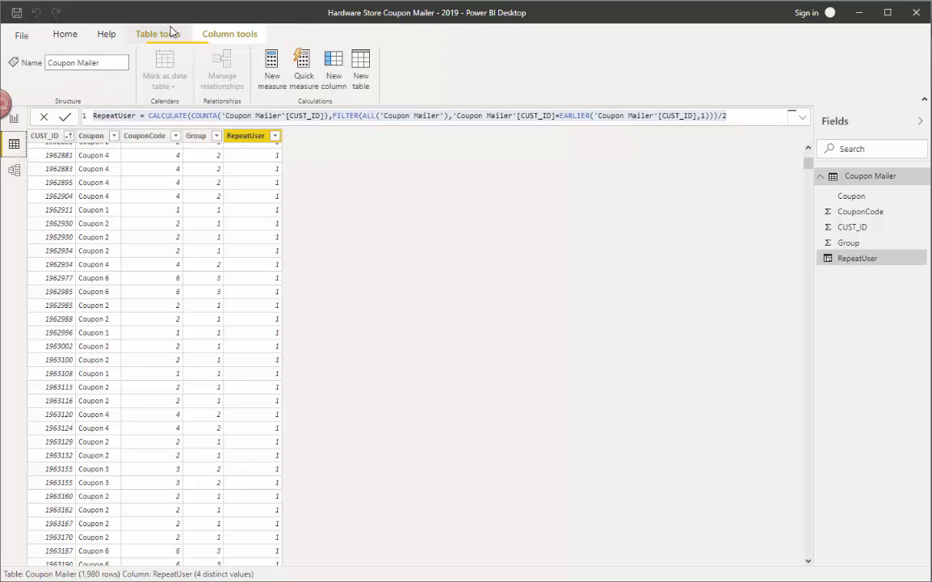
pyautogui.click(69, 137)
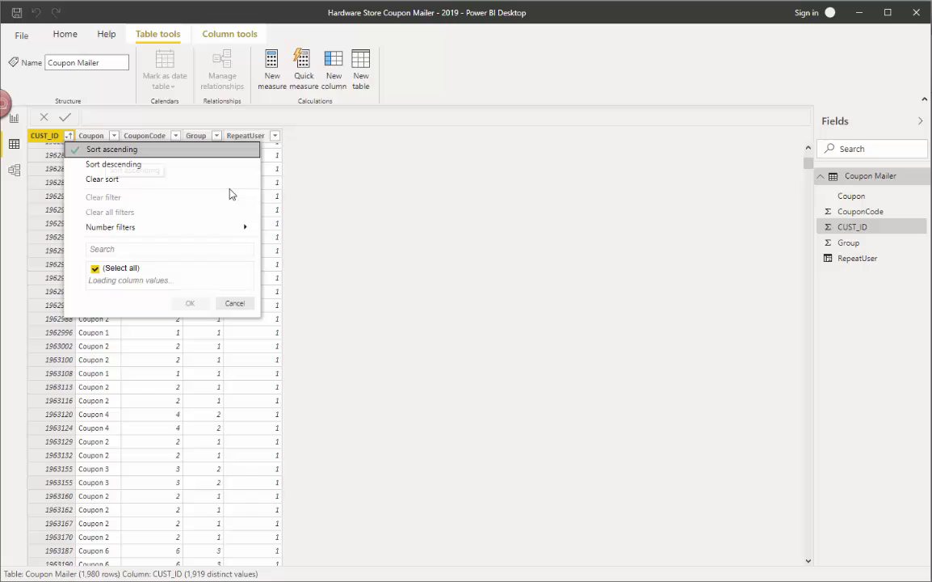
pyautogui.click(232, 305)
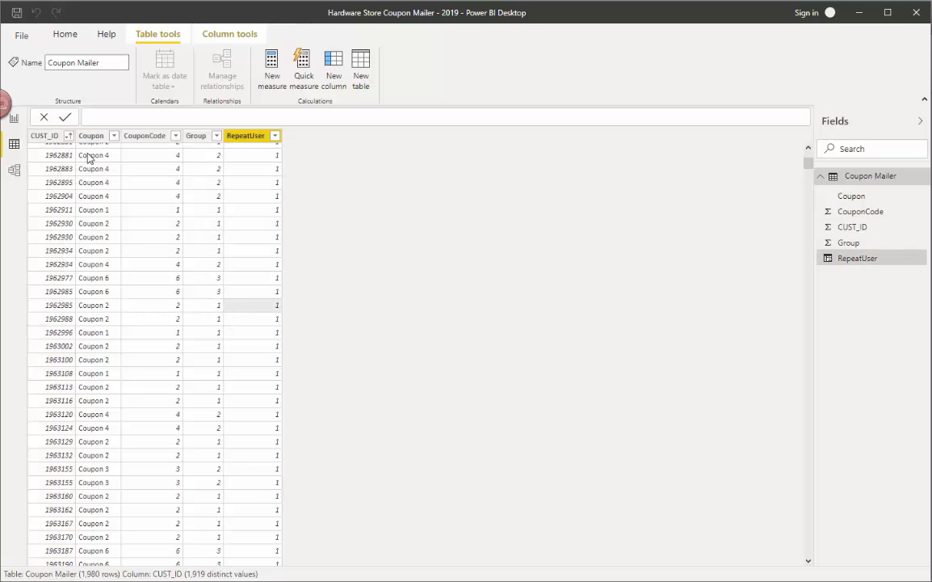
pyautogui.click(148, 116)
pyautogui.moveTo(92, 115); pyautogui.dragTo(751, 115)
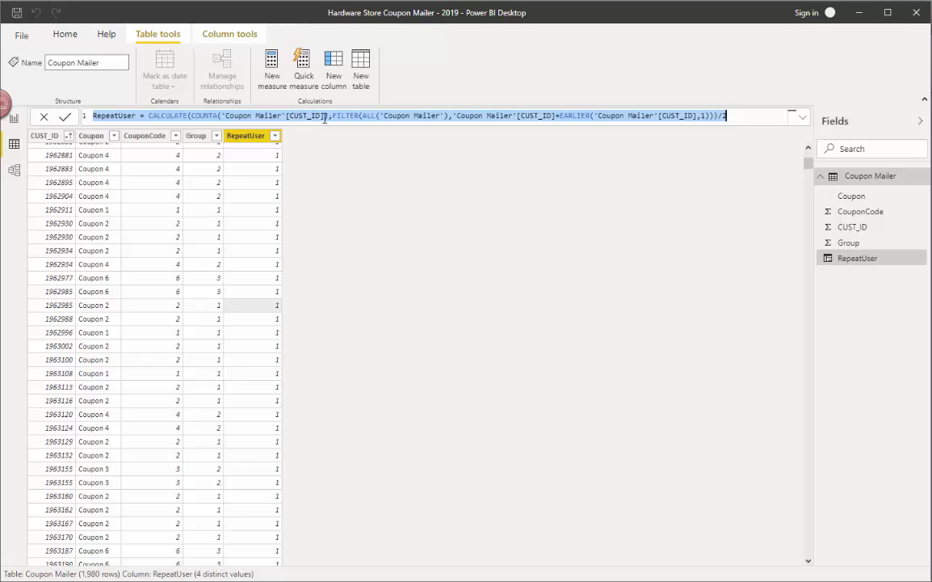
pyautogui.click(737, 115)
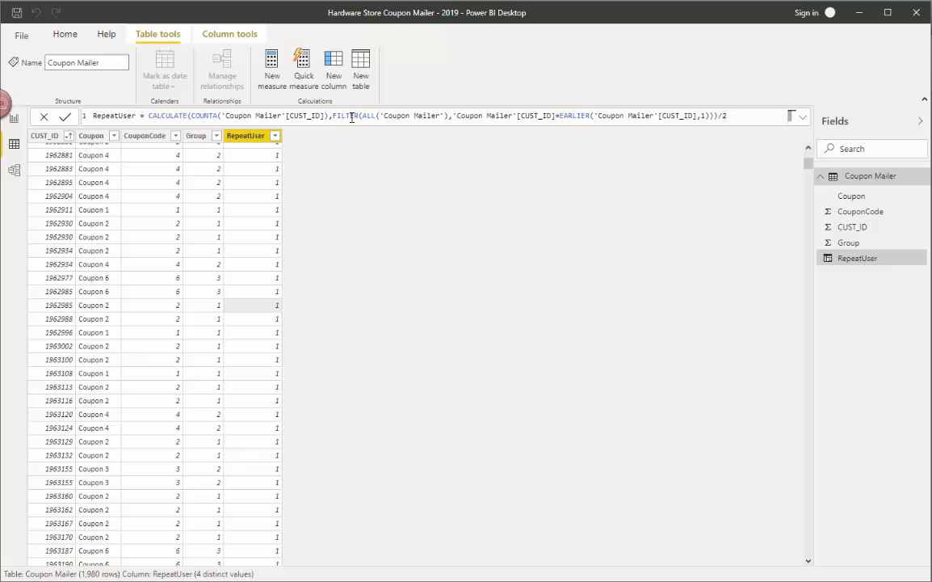
pyautogui.moveTo(328, 116); pyautogui.dragTo(385, 118)
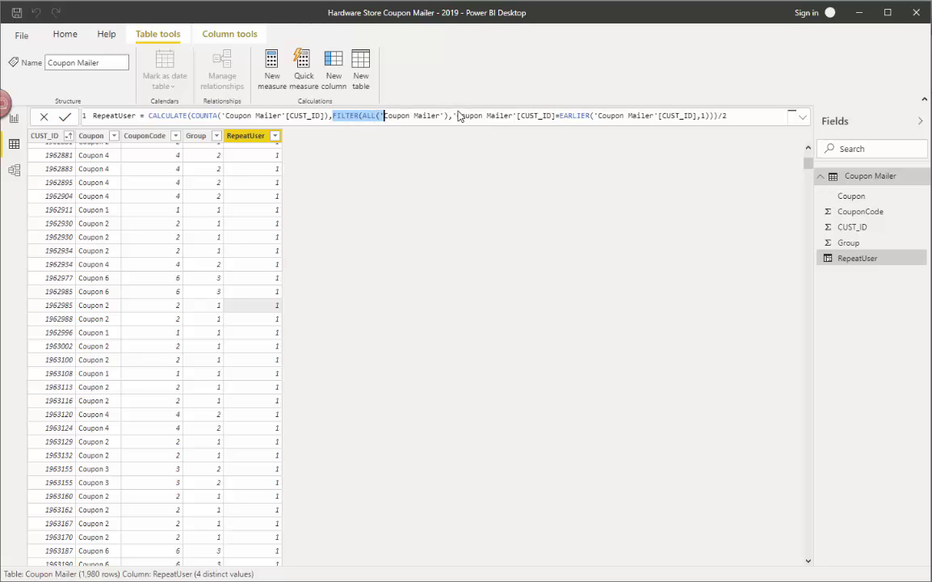
pyautogui.moveTo(448, 115); pyautogui.dragTo(712, 118)
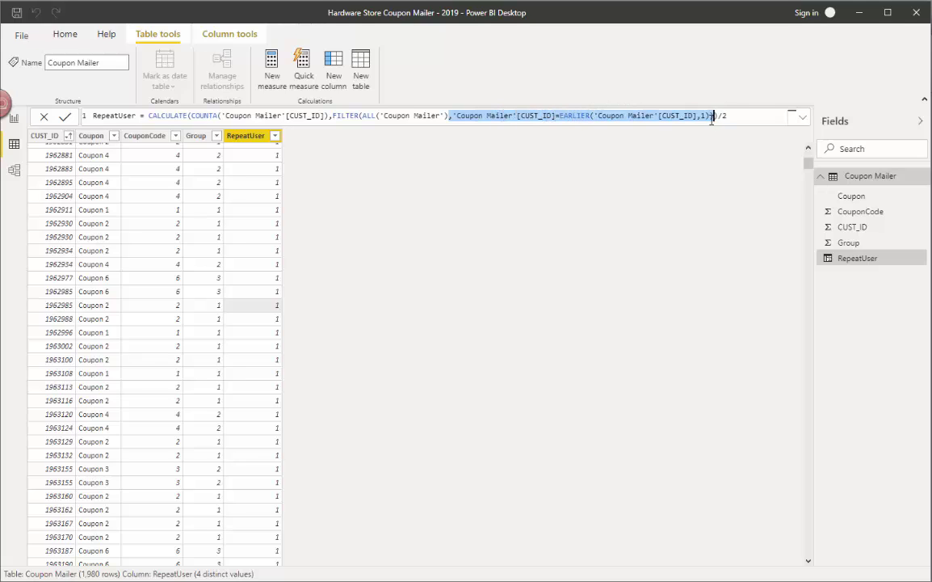
pyautogui.moveTo(709, 118); pyautogui.dragTo(738, 116)
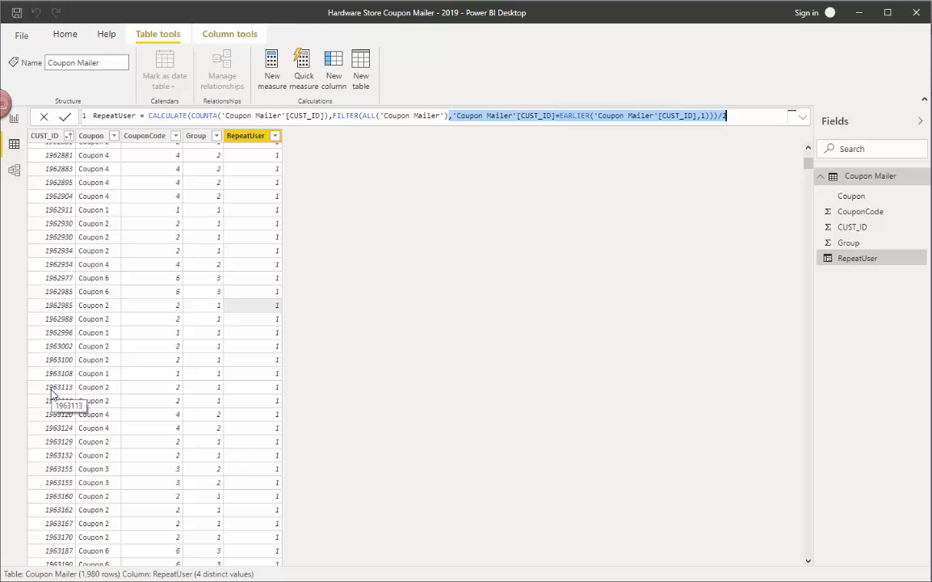
# Step: Switch to Report view, showing 1919 unique customer IDs and 25 multi-redeemers
pyautogui.click(14, 118)
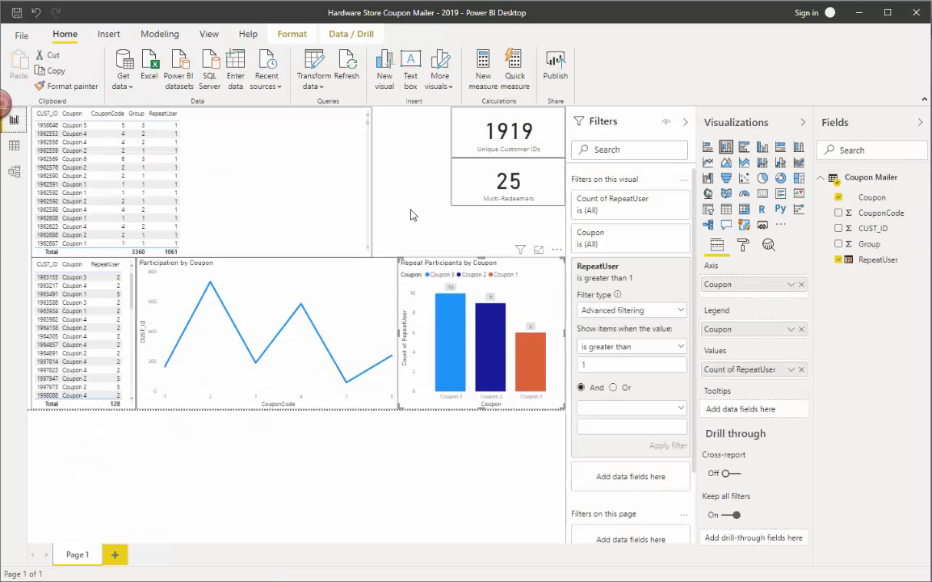